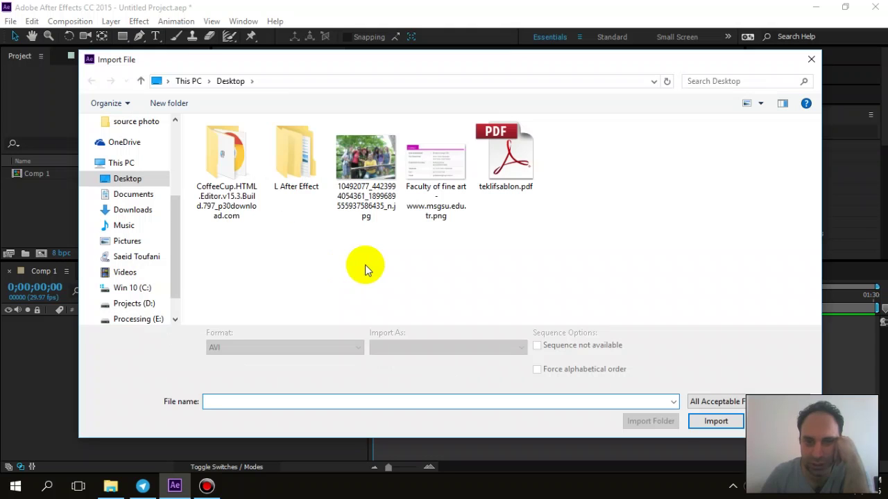
- Import the blue-screen phone footage MP4 from PROJEH HA > Reset > Videos green bk sources on Projects (D:)
left_click(139, 303)
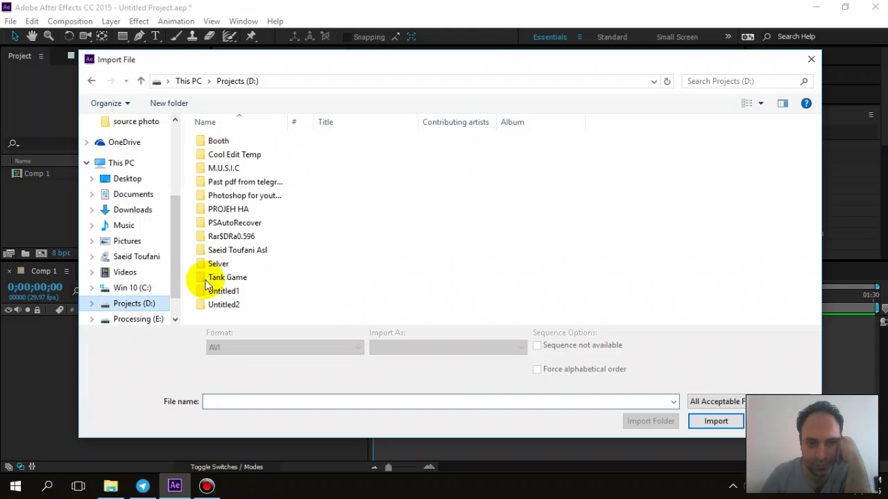
double_click(222, 208)
double_click(218, 278)
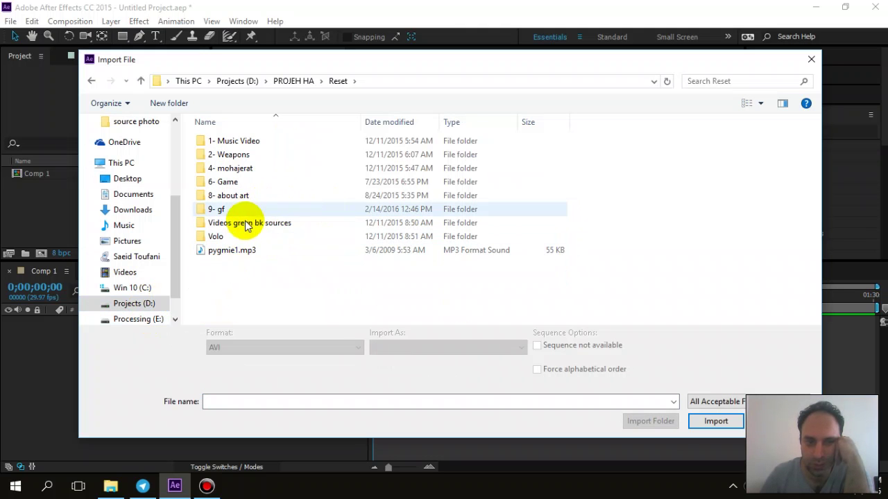
double_click(239, 222)
double_click(647, 147)
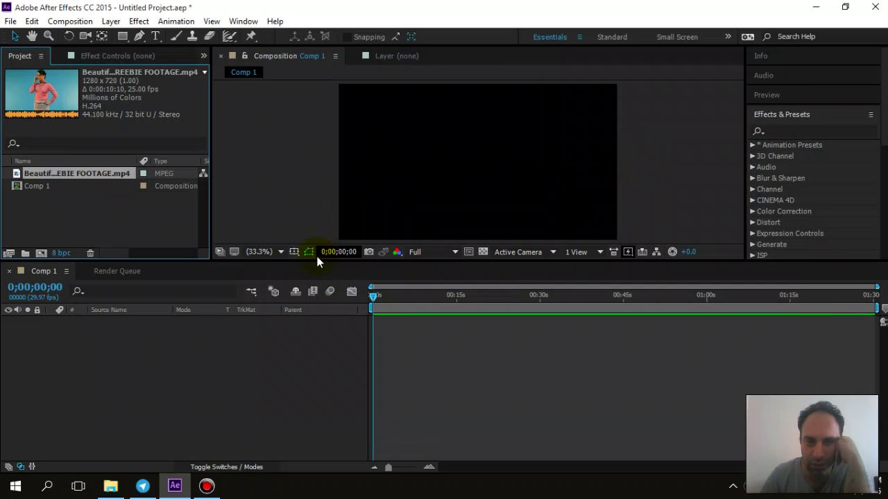
- Enlarge the composition viewer and place the imported footage as a layer at the start of Comp 1
left_click_drag(317, 270, 329, 310)
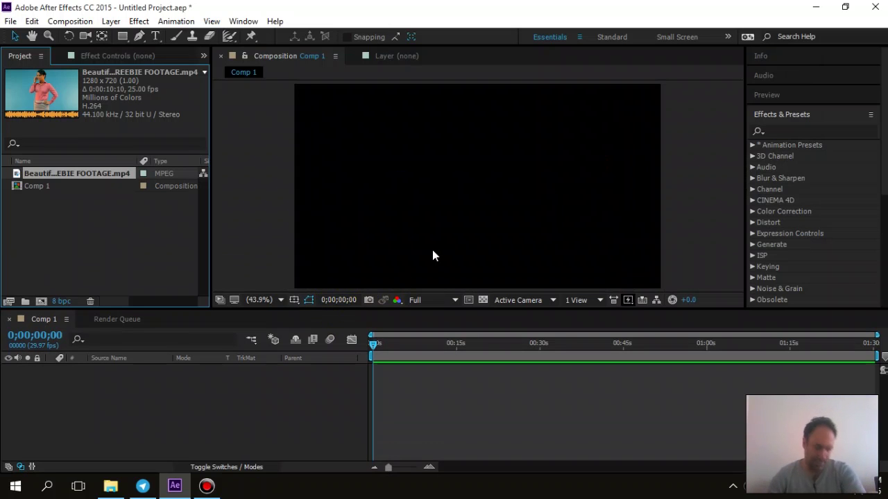
left_click(375, 345)
left_click_drag(375, 343, 340, 345)
left_click_drag(23, 175, 63, 274)
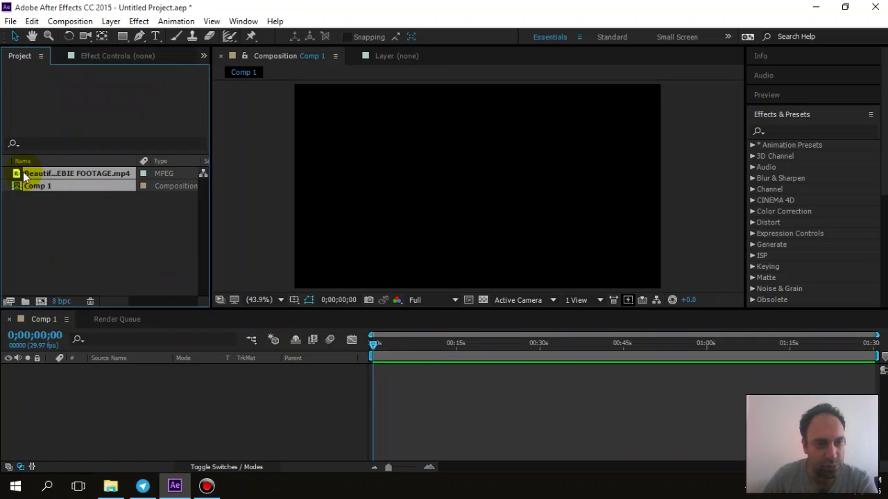
left_click(36, 199)
left_click_drag(63, 174, 391, 375)
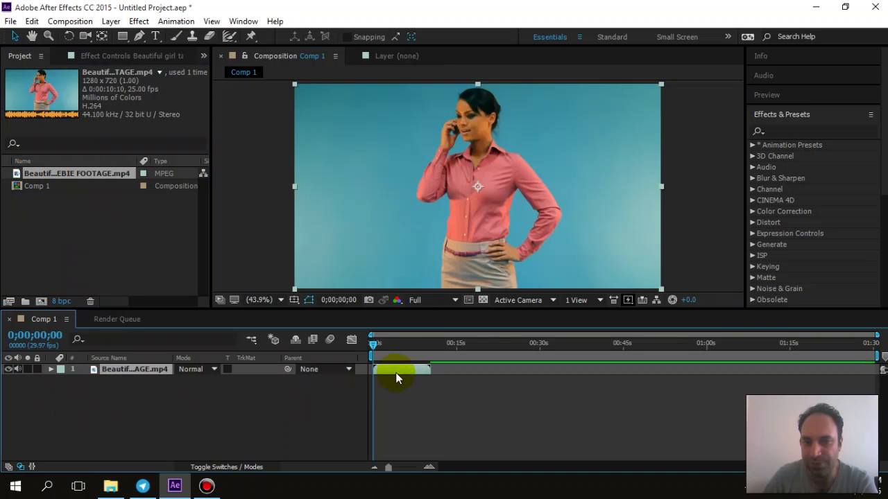
left_click(388, 403)
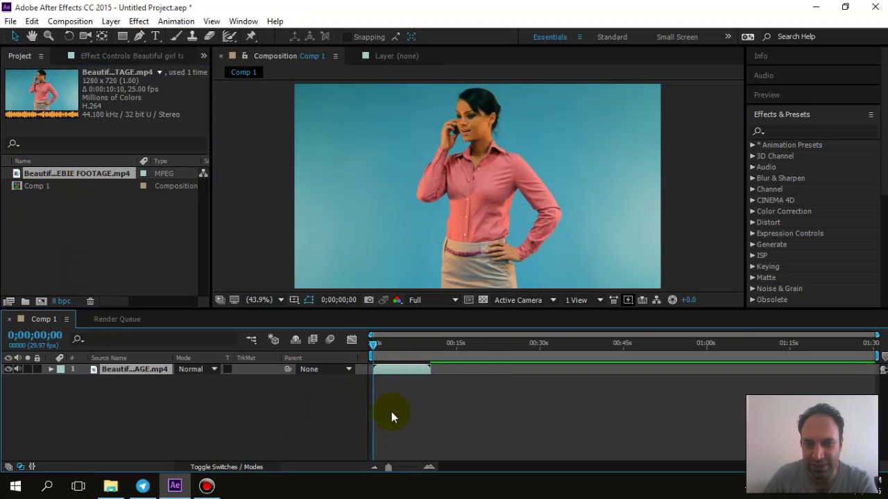
- Play the footage, move to 0;00;08;17 and examine the studio equipment around the blue screen in a maximized composition view
key("space")
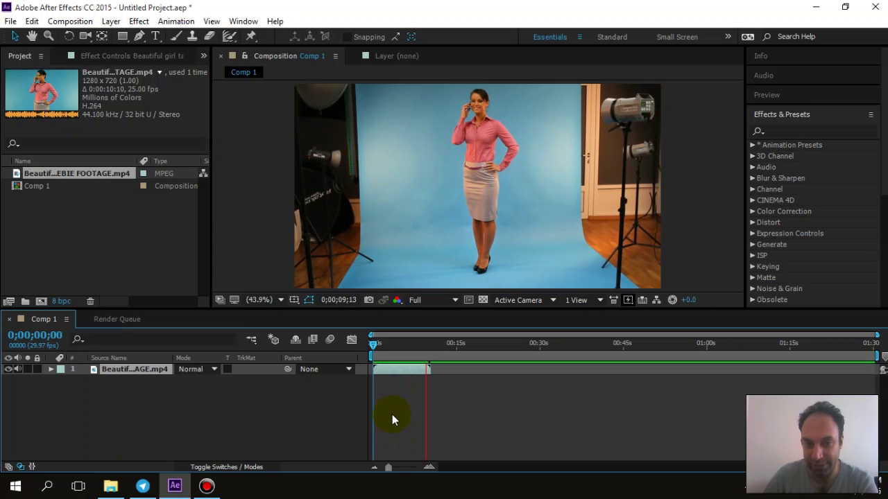
left_click_drag(380, 341, 421, 350)
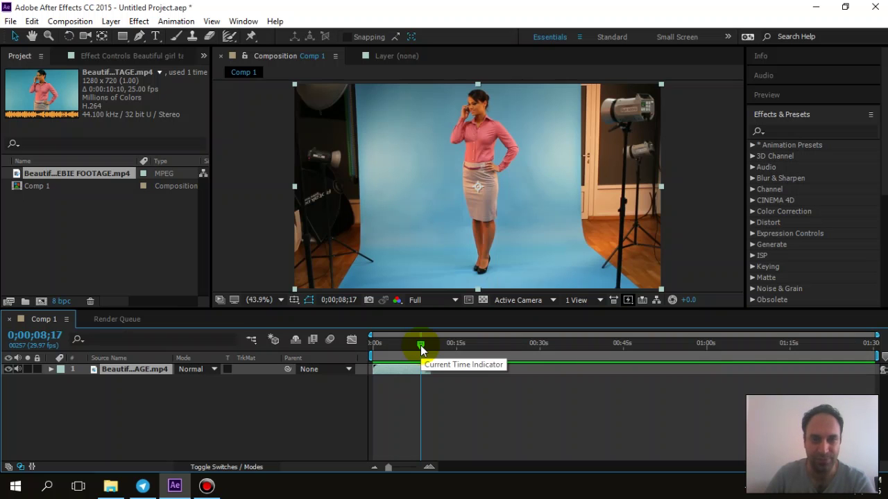
key("grave")
key("grave")
key("grave")
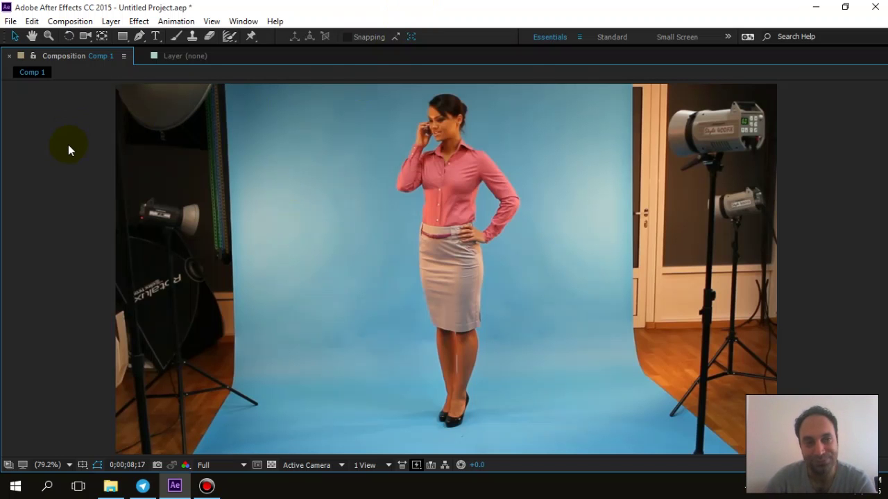
key("grave")
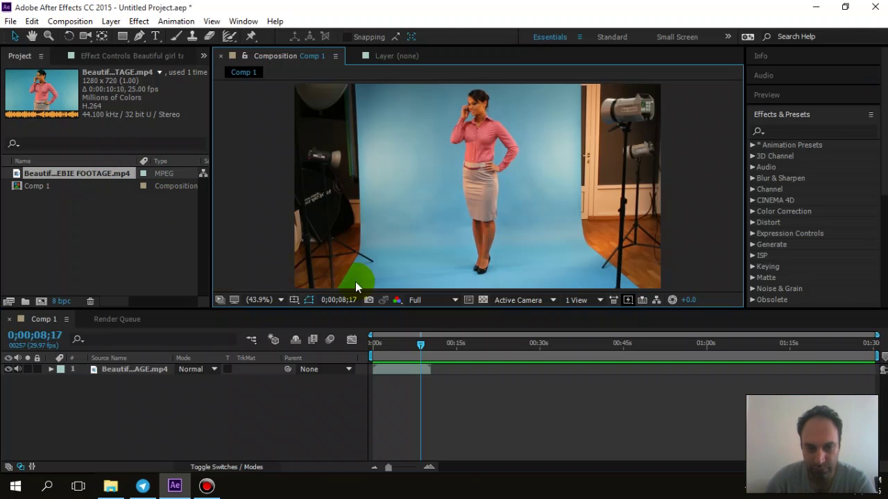
- Trim the end of the footage layer to 0;00;05;26, before the wide studio shot
left_click_drag(420, 345, 406, 351)
key("space")
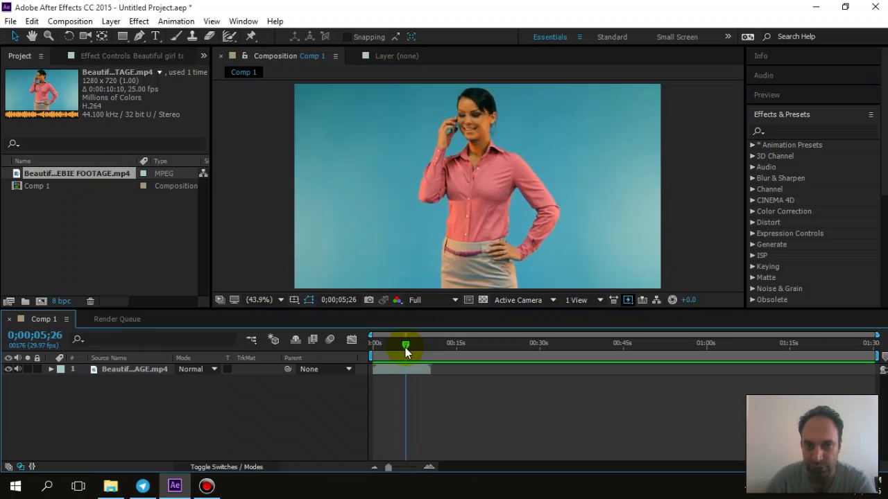
key("space")
left_click(405, 347)
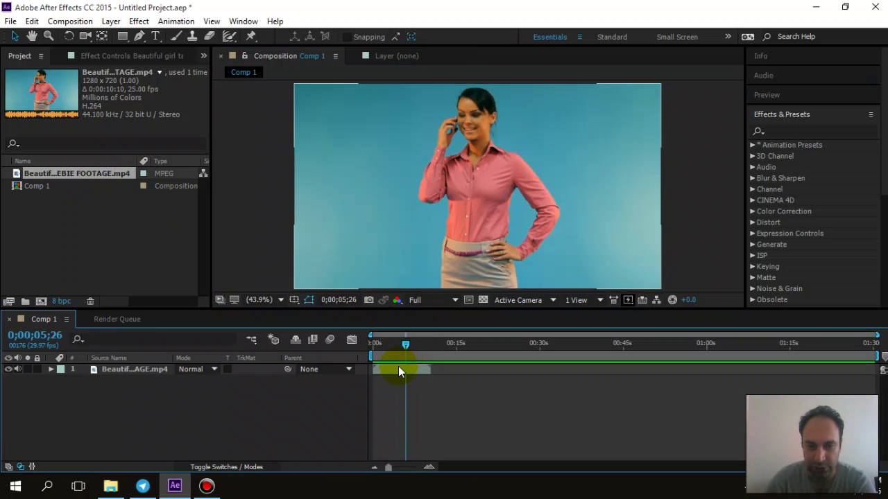
left_click(398, 369)
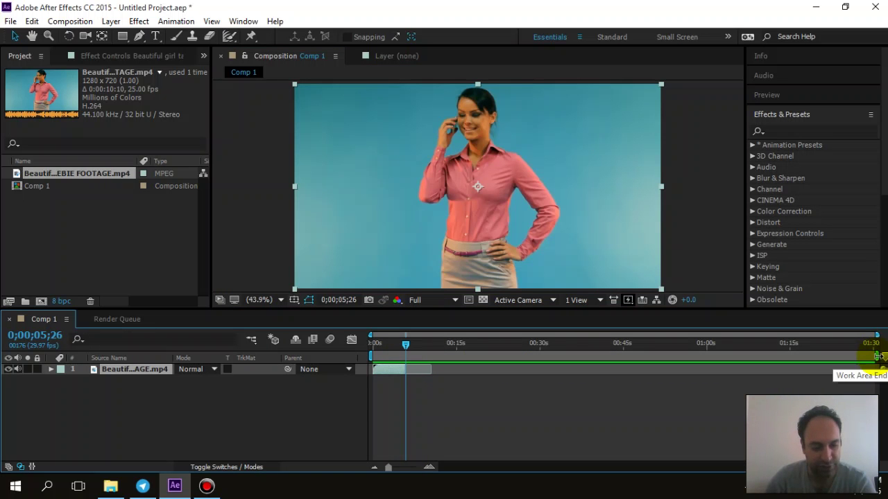
- Shorten the work area to end with the trimmed clip and return to the first frame
left_click_drag(878, 356, 419, 383)
left_click_drag(407, 346, 386, 349)
left_click_drag(875, 335, 522, 335)
left_click_drag(447, 344, 415, 353)
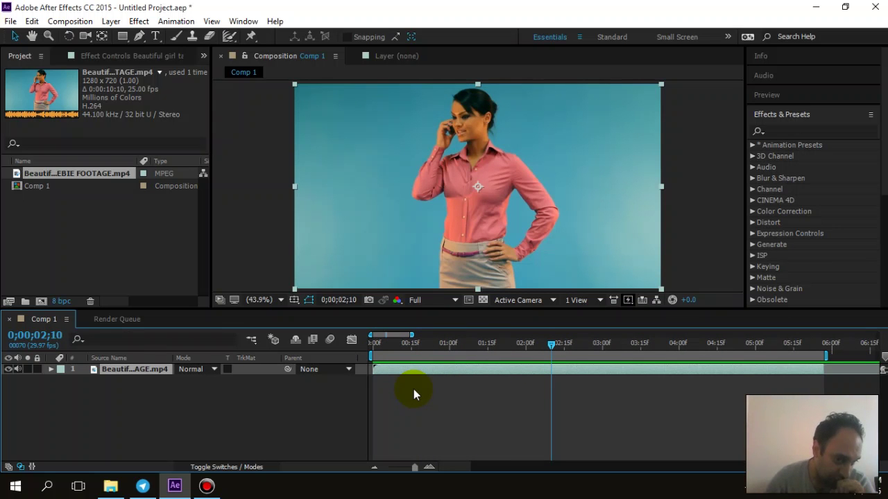
key("Home")
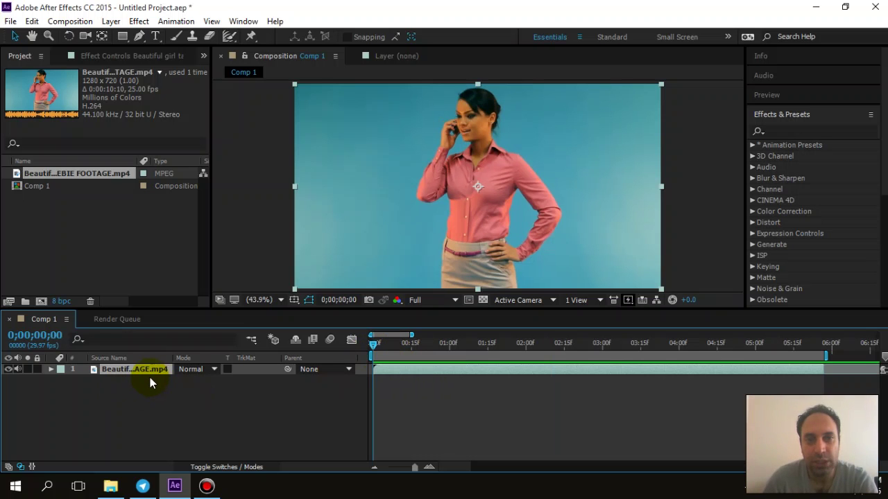
- Open the footage layer in an enlarged layer viewer and activate the Roto Brush Tool
double_click(100, 370)
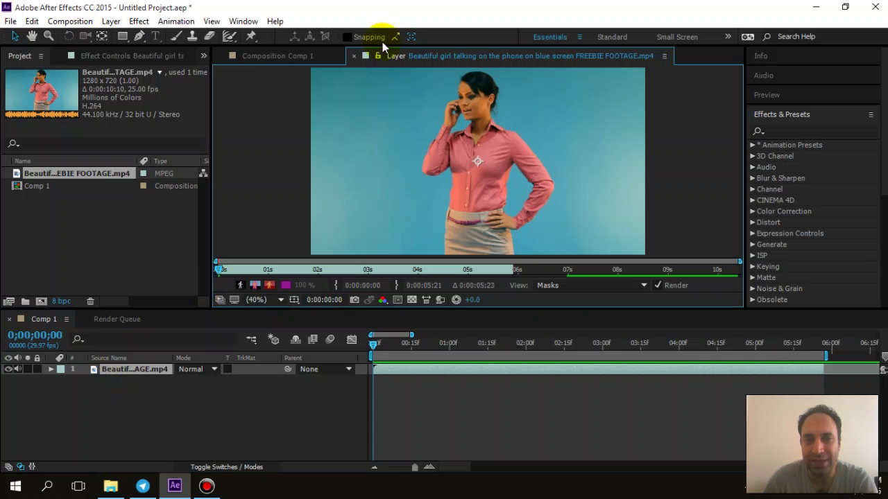
left_click_drag(375, 308, 369, 387)
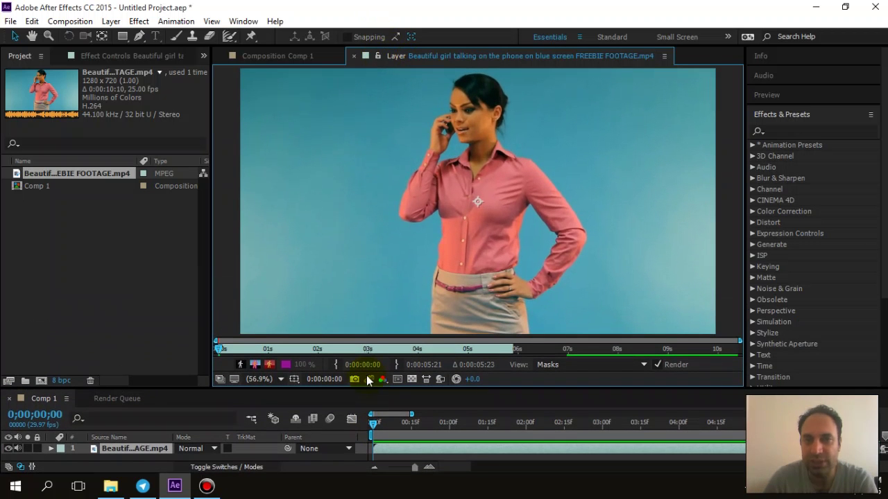
left_click(231, 37)
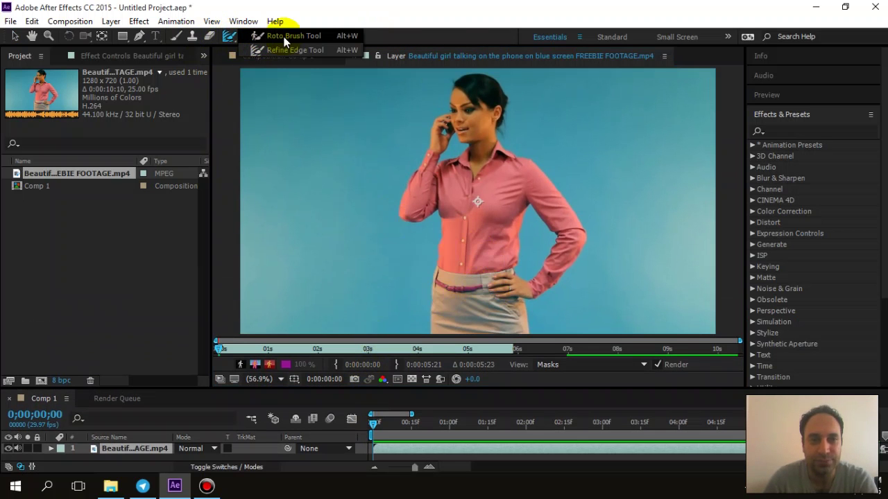
left_click(326, 39)
- Enlarge the brush and paint Roto Brush foreground strokes over the woman's torso, arms, hand and head on the first frame
left_click_drag(461, 186, 452, 191)
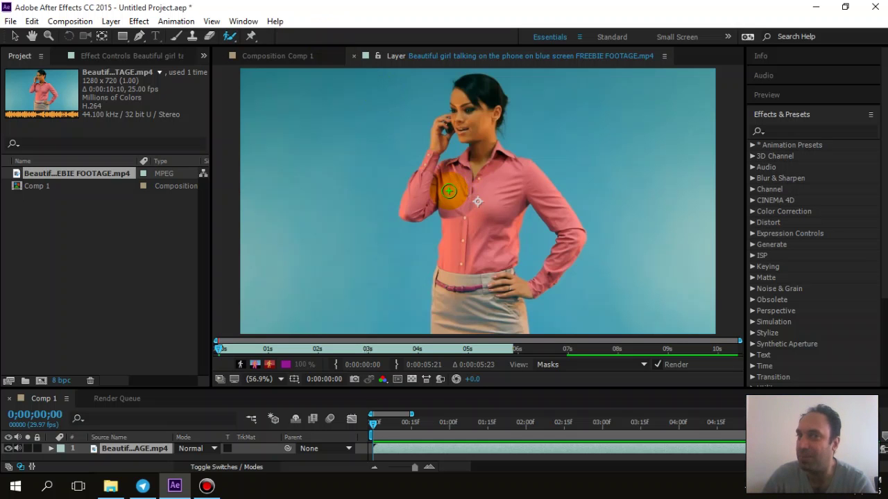
left_click(454, 189)
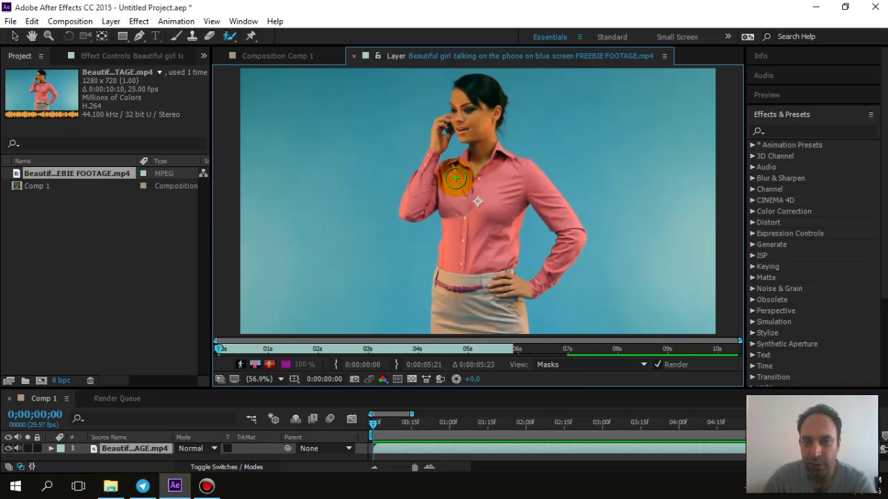
mouse_move(452, 179)
left_mouse_down()
mouse_move(497, 173)
mouse_move(488, 192)
mouse_move(467, 204)
mouse_move(462, 226)
mouse_move(473, 240)
mouse_move(465, 274)
mouse_move(492, 300)
mouse_move(449, 296)
left_mouse_up()
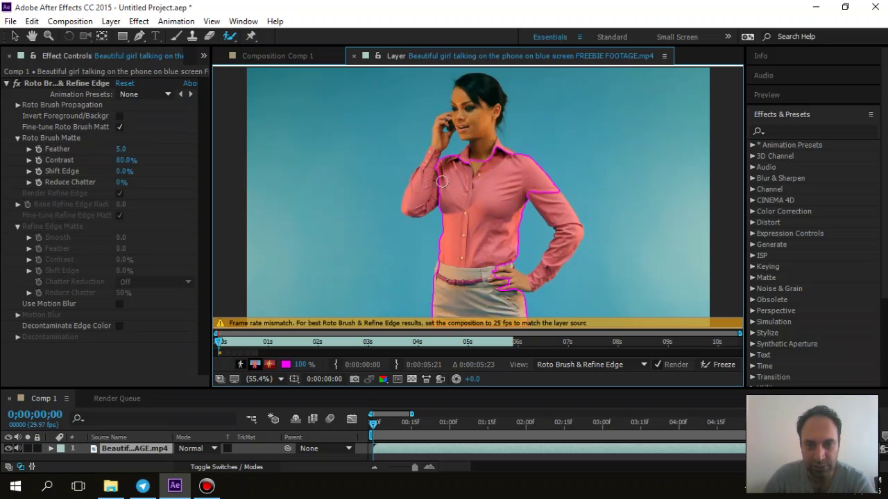
mouse_move(439, 181)
left_mouse_down()
mouse_move(414, 197)
mouse_move(412, 181)
mouse_move(425, 172)
left_mouse_up()
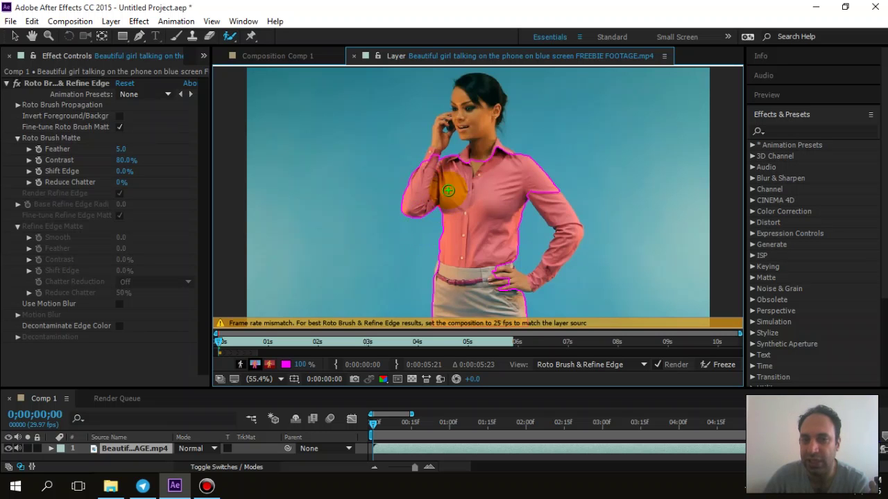
left_click_drag(426, 178, 449, 142)
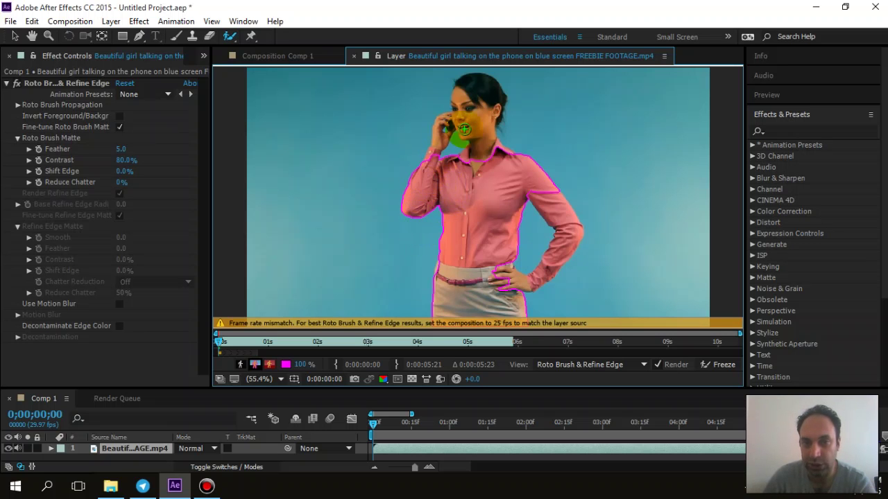
mouse_move(478, 85)
left_mouse_down()
mouse_move(494, 81)
mouse_move(456, 118)
mouse_move(471, 149)
left_mouse_up()
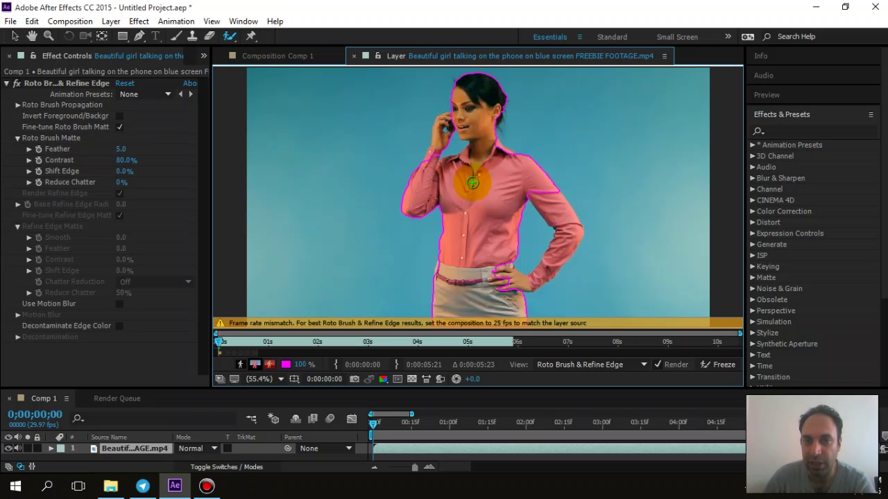
left_click_drag(466, 198, 452, 146)
left_click_drag(437, 139, 439, 142)
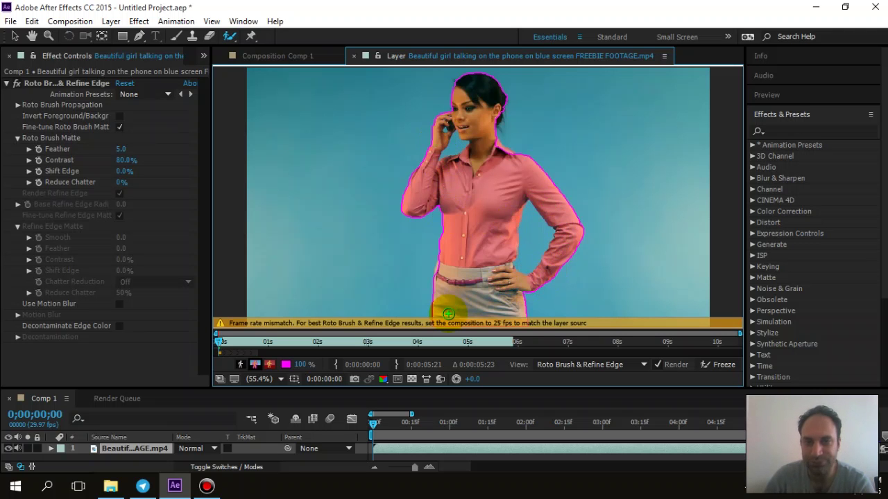
- Add the missed edge of the skirt's waistband beside the belt to the Roto Brush selection at 400% zoom
scroll(492, 276, "up", 4)
scroll(420, 267, "down", 4)
scroll(420, 268, "up", 6)
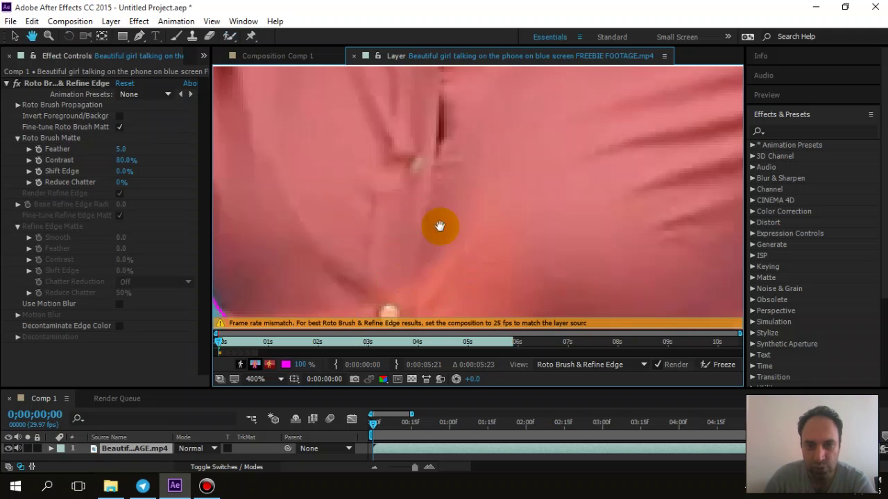
left_click_drag(418, 268, 477, 150)
left_click_drag(429, 234, 476, 174)
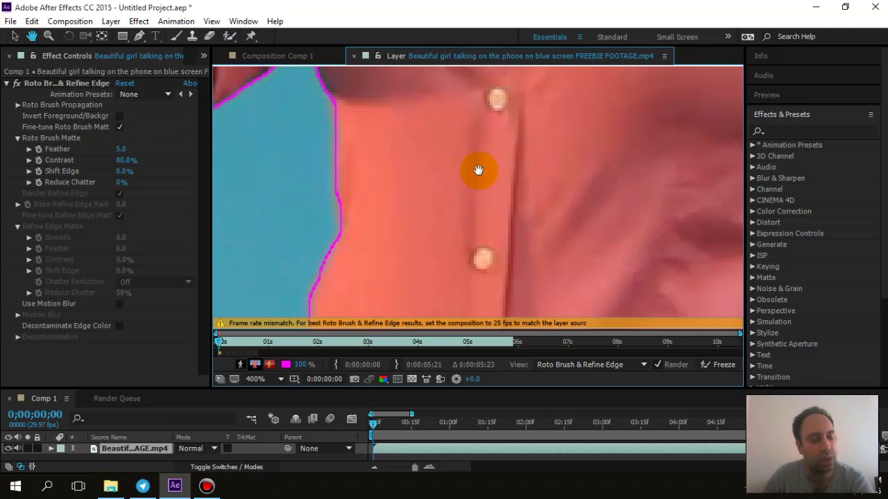
mouse_move(437, 244)
left_mouse_down()
mouse_move(476, 174)
mouse_move(451, 135)
left_mouse_up()
left_click_drag(441, 223, 452, 155)
left_click_drag(416, 278, 457, 173)
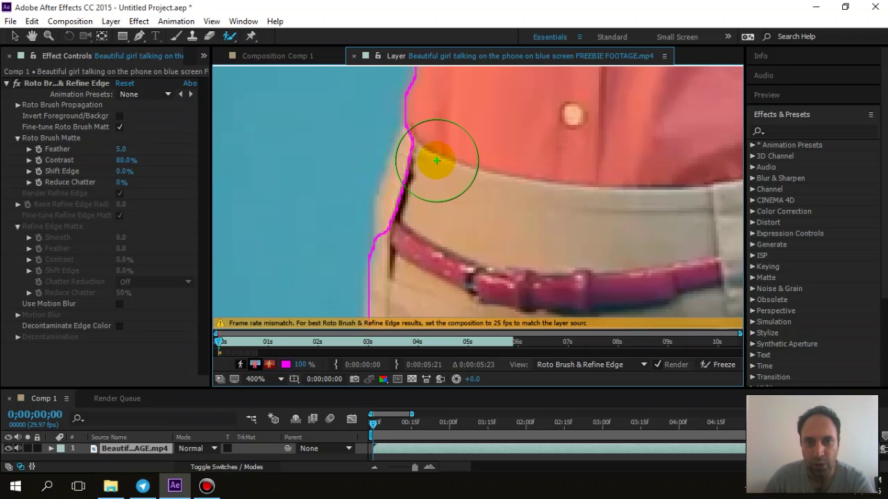
mouse_move(443, 155)
left_mouse_down()
mouse_move(421, 188)
mouse_move(417, 222)
left_mouse_up()
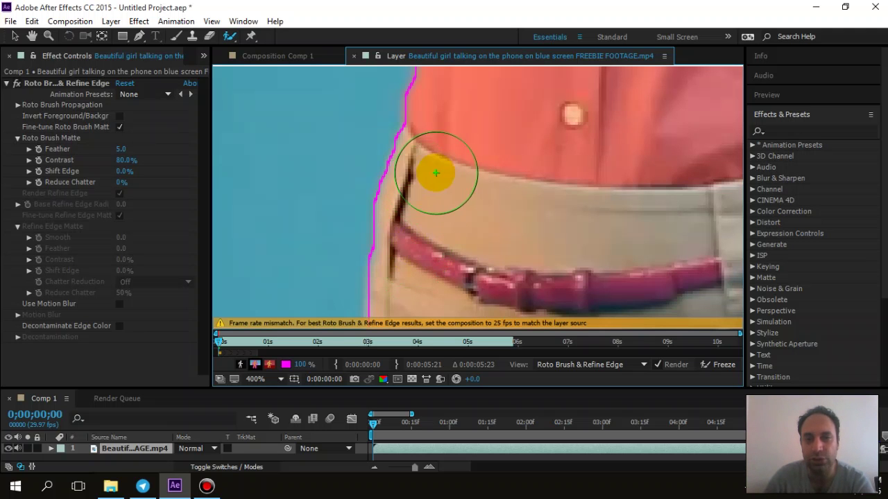
- Add the missed shirt collar edge beside the woman's neck to the Roto Brush selection at 200% zoom
key("space")
left_click_drag(563, 143, 536, 162)
key("alt+w")
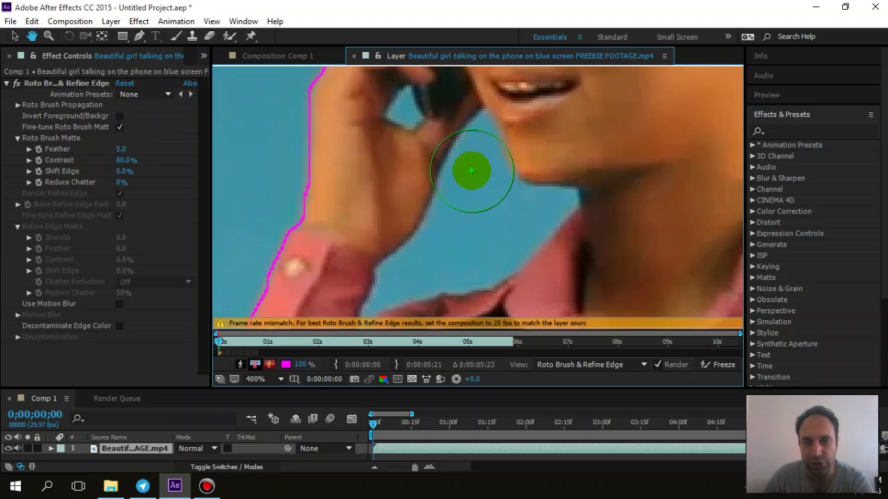
scroll(471, 176, "down", 1)
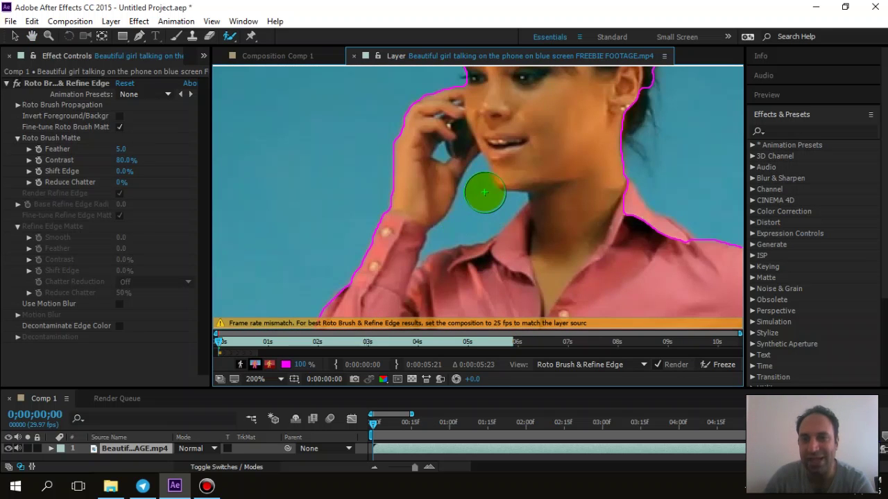
left_click_drag(613, 207, 660, 247)
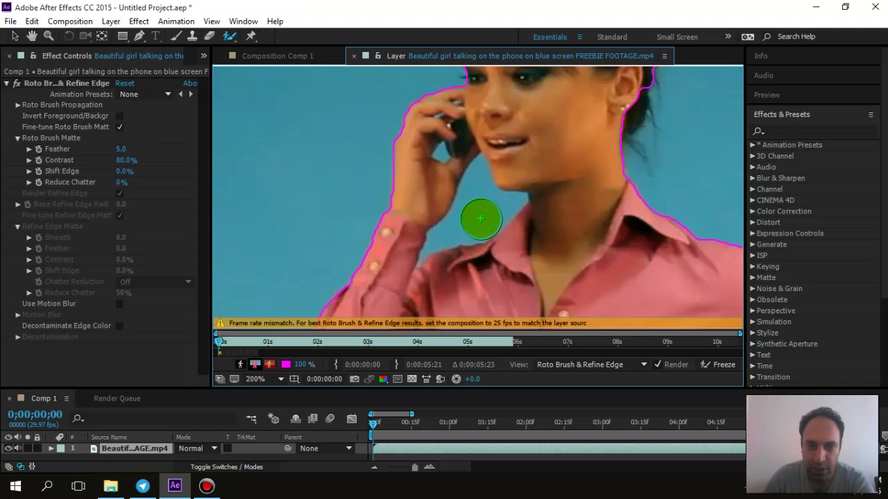
- Subtract the blue background between the forearm and chin and the small gap beside the phone from the selection
key("alt")
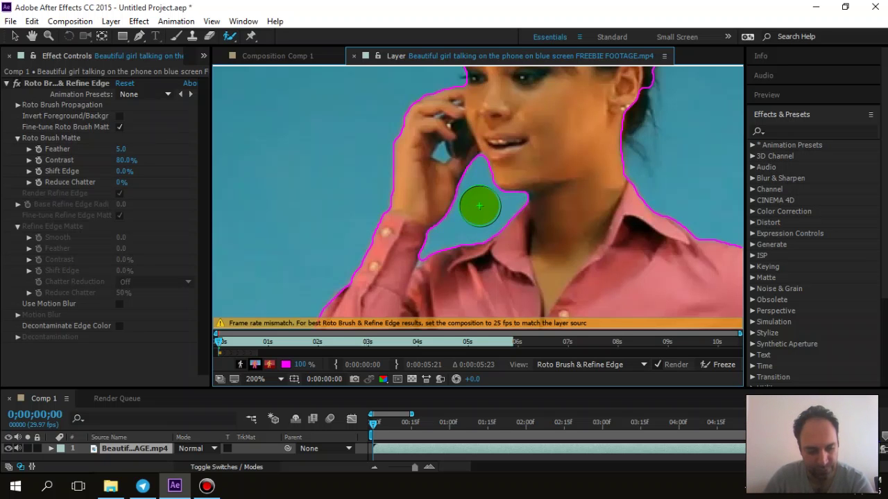
left_click_drag(443, 150, 438, 170)
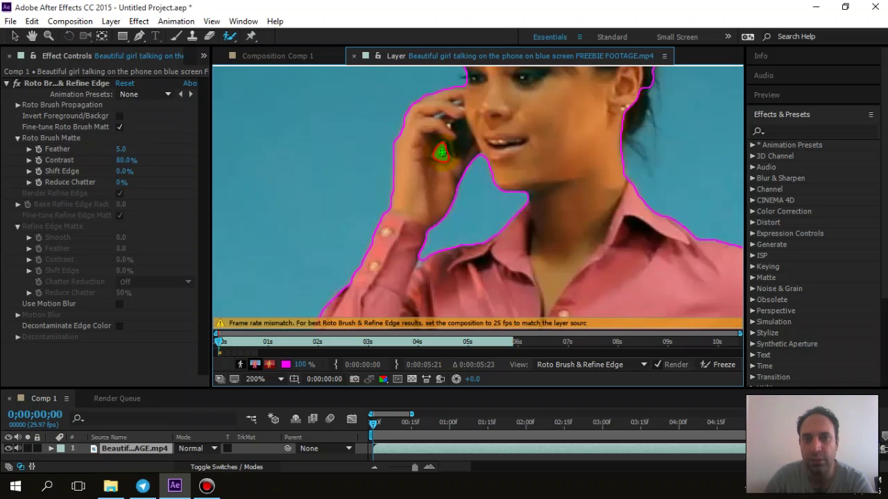
- Add the missed dark hair behind the ear, beside the earring, to the Roto Brush selection
left_click(479, 324)
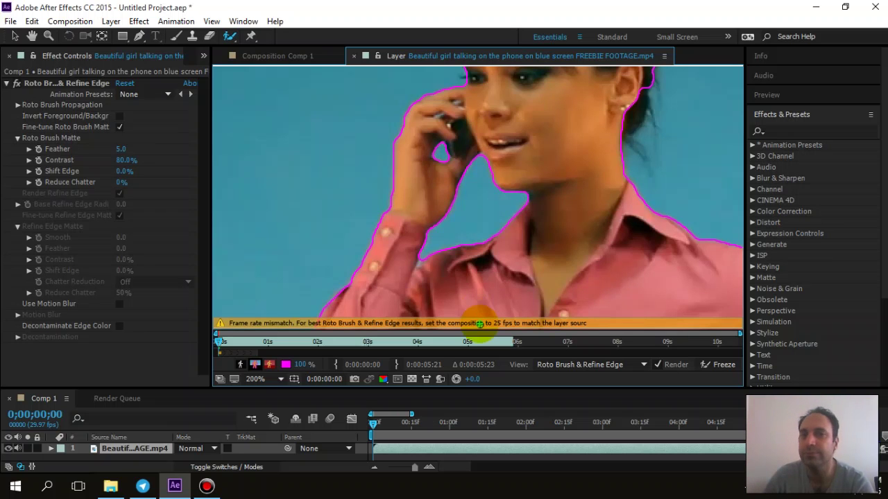
left_click(438, 113)
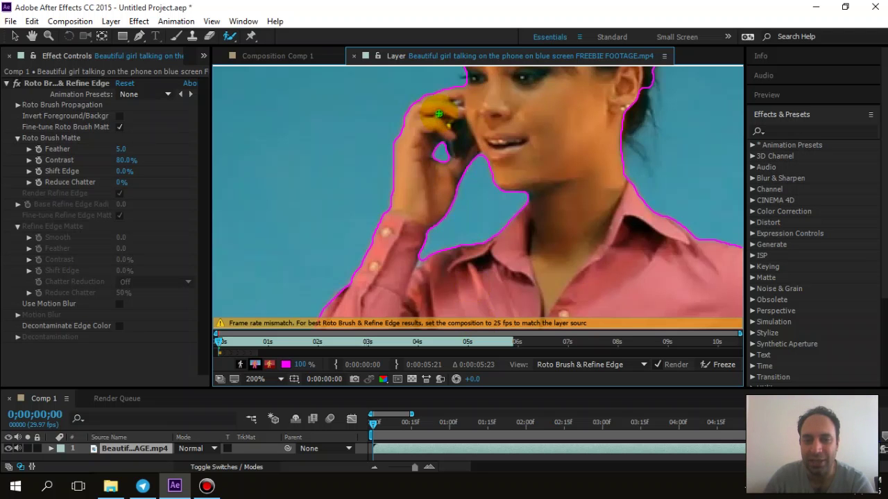
left_click_drag(438, 120, 476, 238)
key("alt+w")
left_click_drag(450, 125, 432, 151)
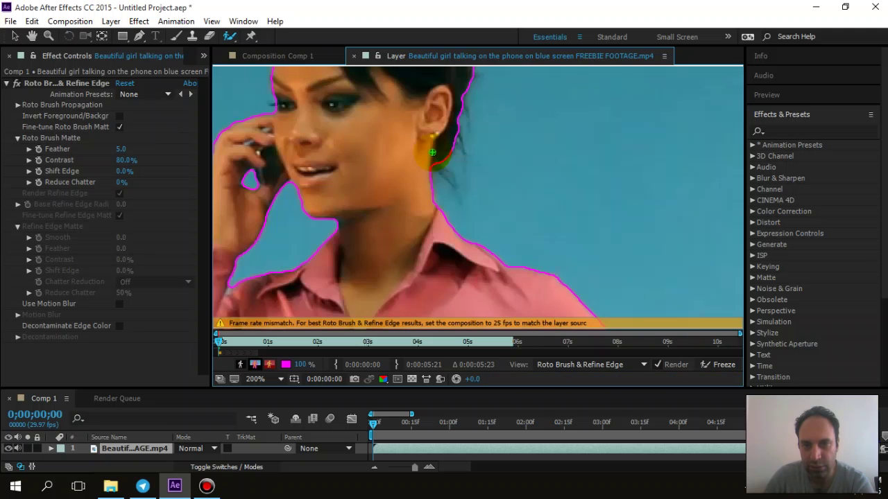
- Subtract the blue background enclosed between the bent arm and the torso from the Roto Brush selection
key("h")
mouse_move(404, 253)
left_mouse_down()
mouse_move(436, 145)
mouse_move(430, 153)
mouse_move(325, 88)
left_mouse_up()
key("alt+w")
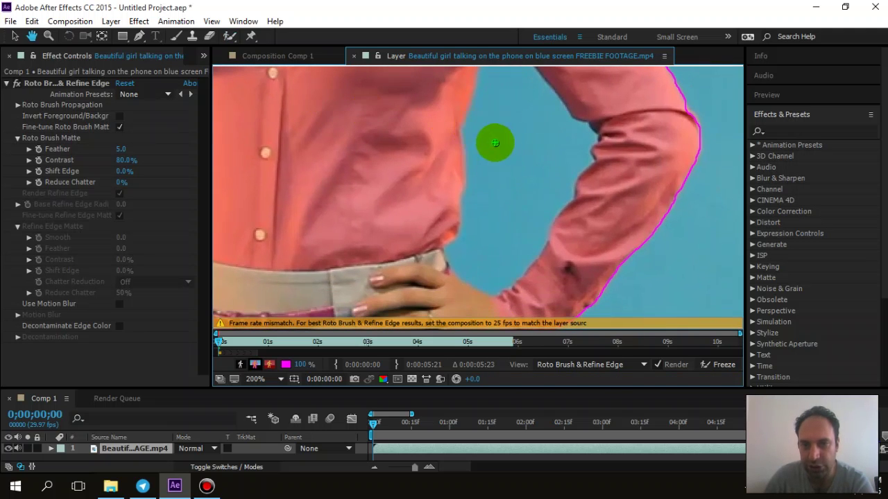
left_click_drag(499, 144, 510, 141)
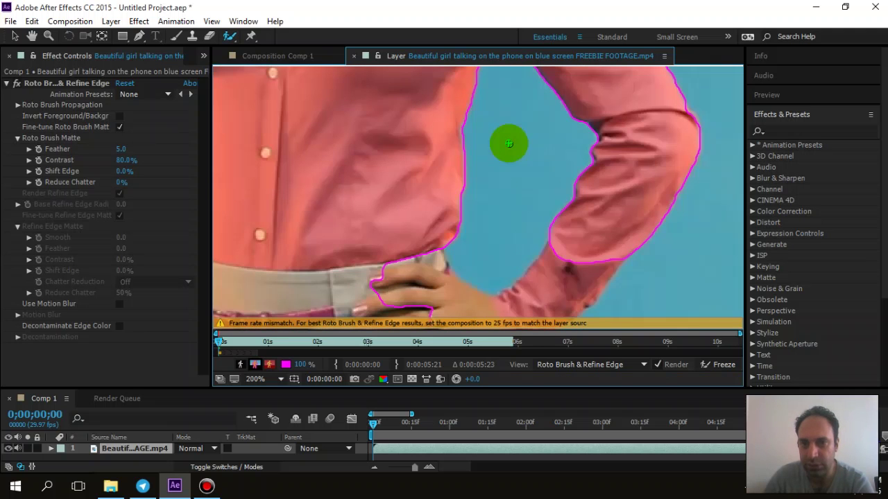
- Add the lower sleeve and the hand resting on the hip back to the Roto Brush selection at 200% zoom
scroll(494, 189, "down", 6)
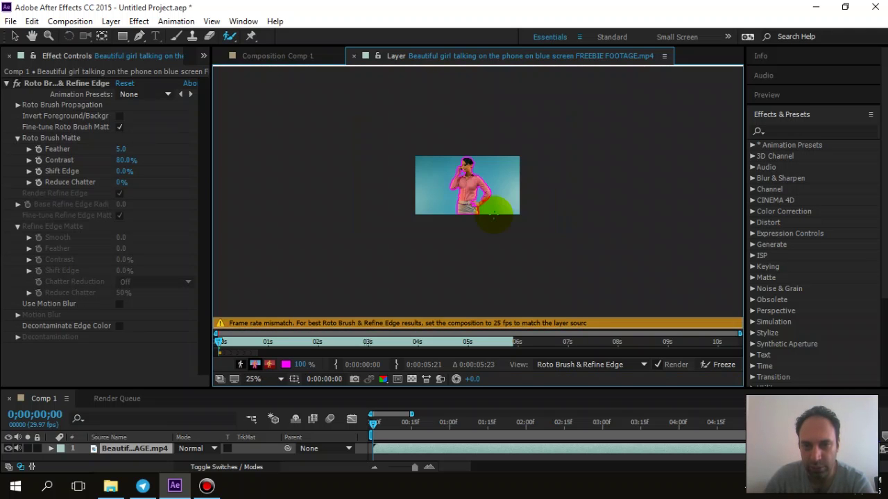
scroll(494, 215, "up", 4)
scroll(494, 216, "up", 2)
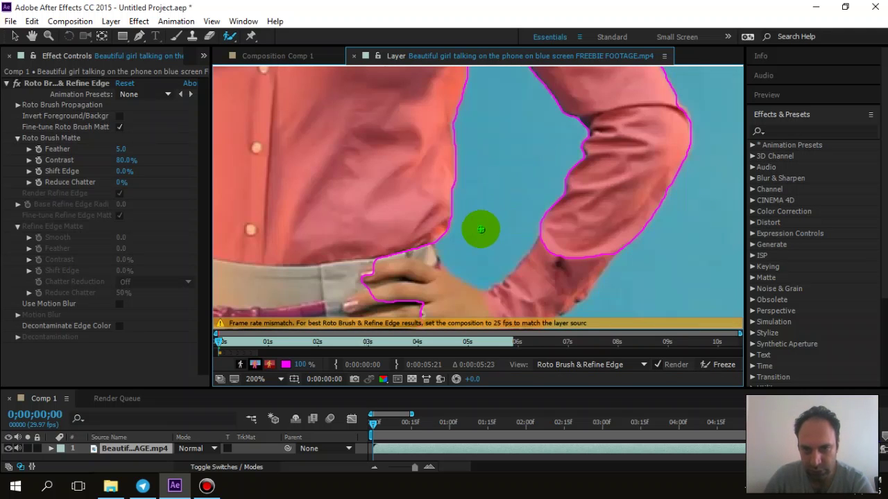
left_click_drag(479, 153, 482, 127)
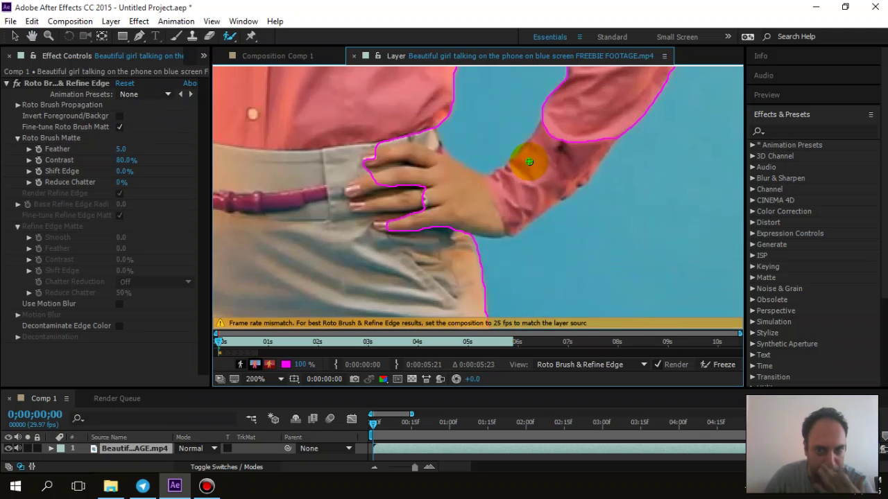
mouse_move(556, 131)
left_mouse_down()
mouse_move(493, 192)
mouse_move(405, 166)
left_mouse_up()
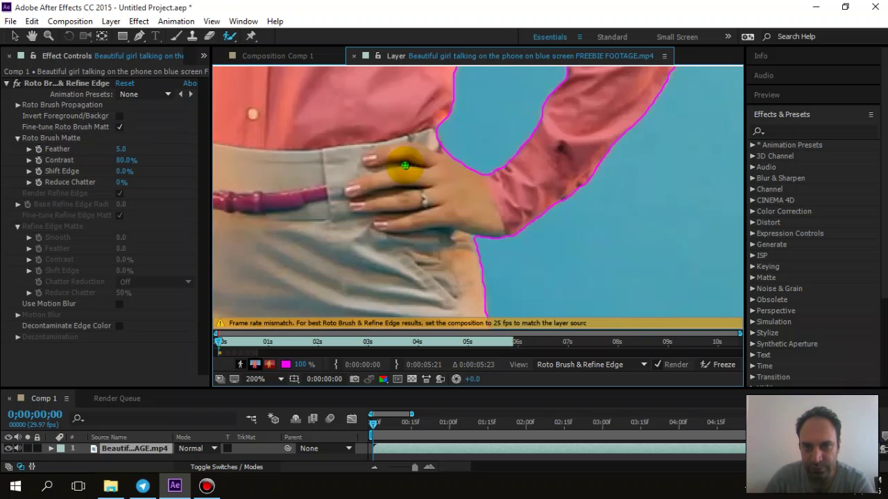
- Examine the Roto Brush outline around the whole figure, from close-up views to the fitted full frame
scroll(416, 177, "up", 3)
scroll(416, 160, "down", 5)
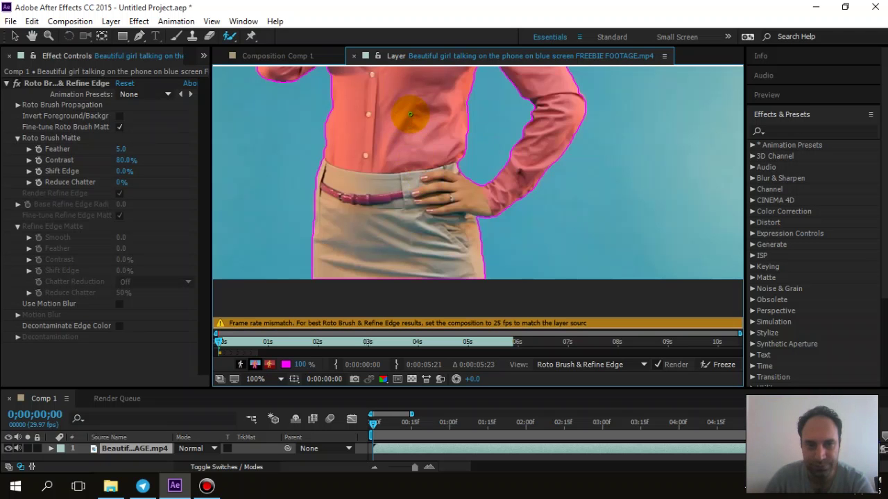
left_click_drag(406, 118, 475, 222)
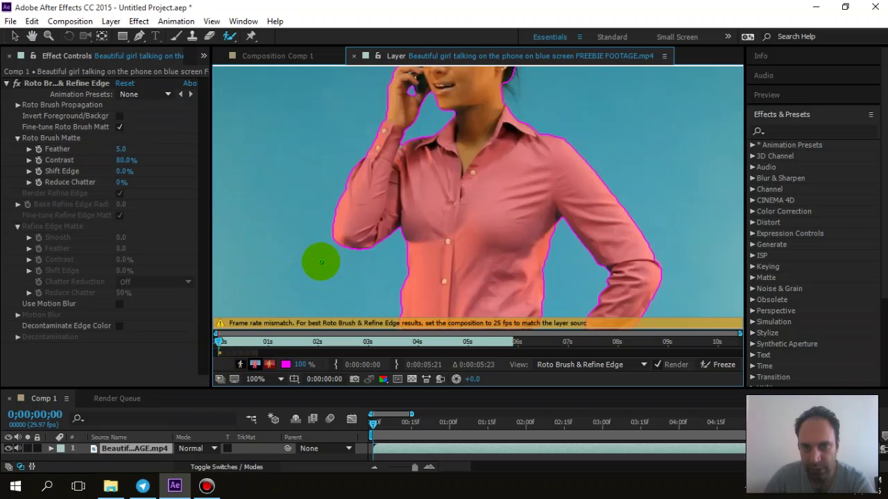
key("shift+slash")
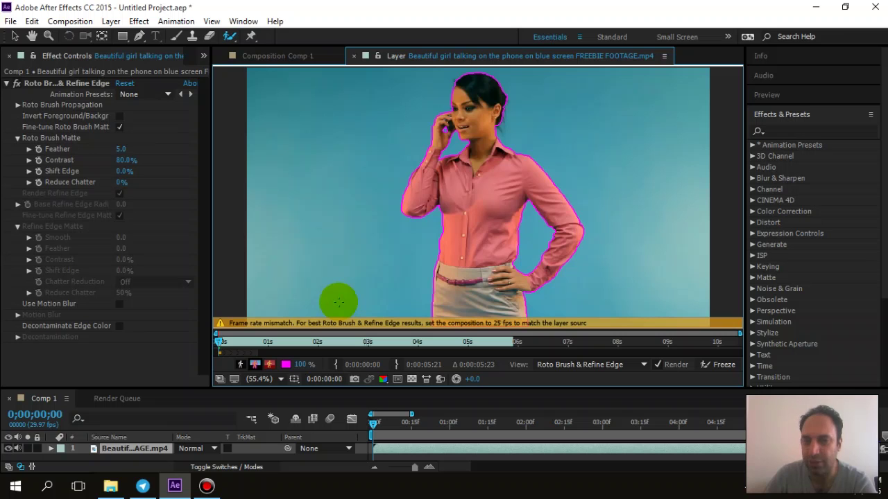
scroll(337, 286, "up", 9)
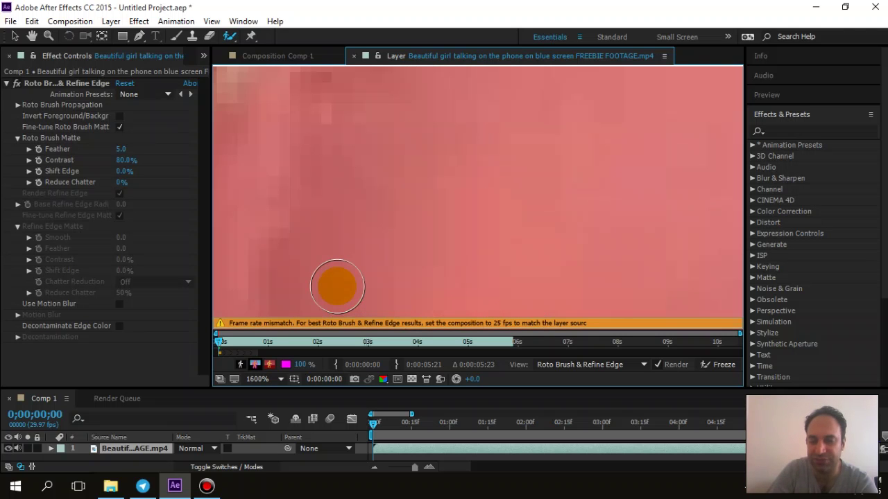
key("alt+slash")
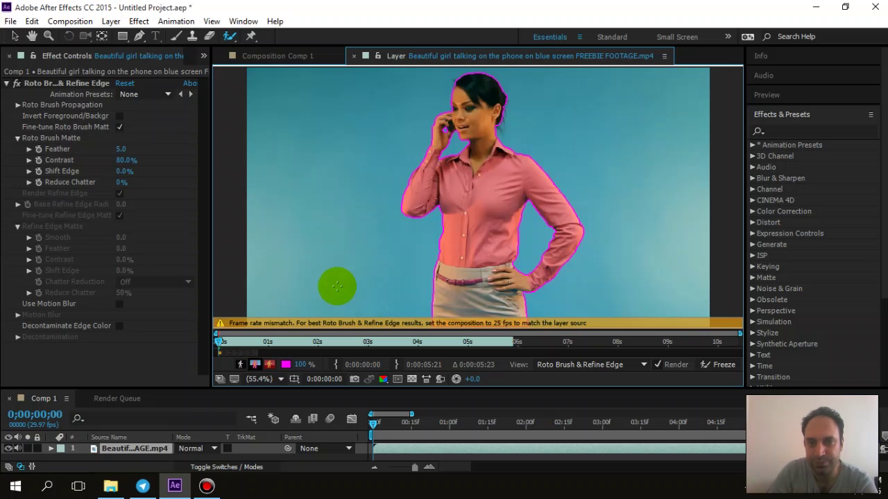
scroll(337, 285, "up", 6)
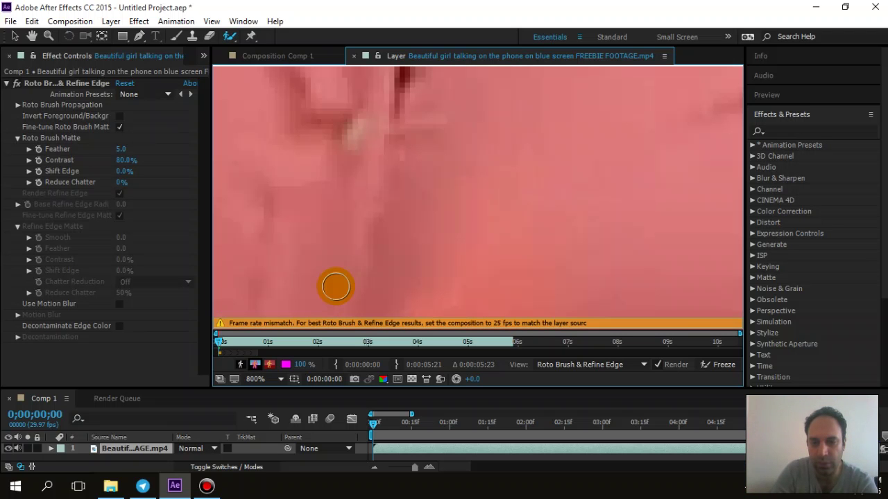
key("shift+slash")
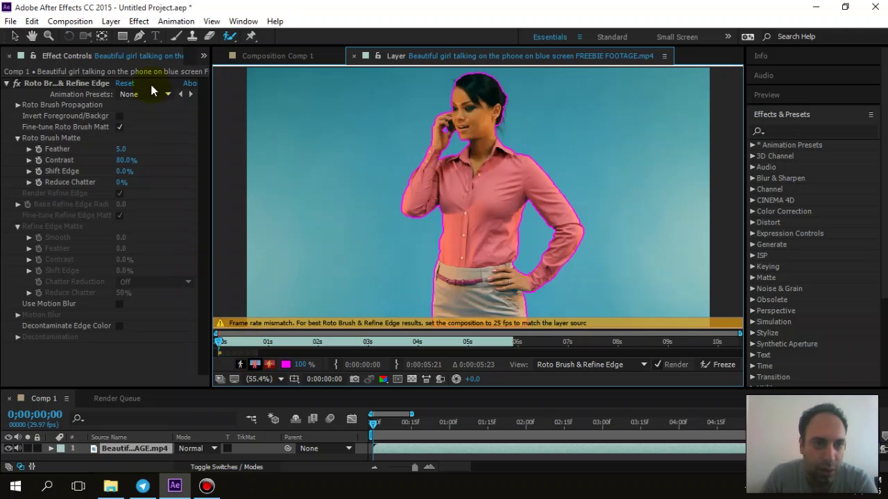
- Examine the loose hair strands outside the selection outline behind the ear at 400% zoom
left_click(21, 36)
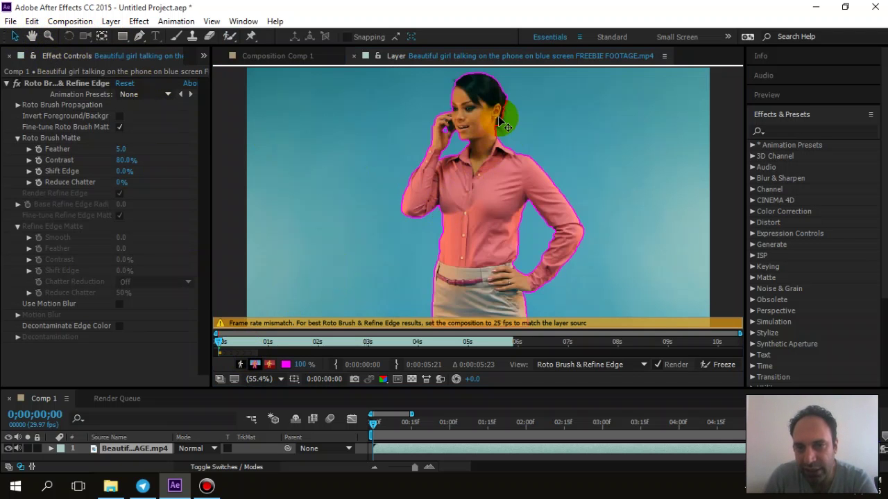
key("period")
key("period")
key("period")
key("period")
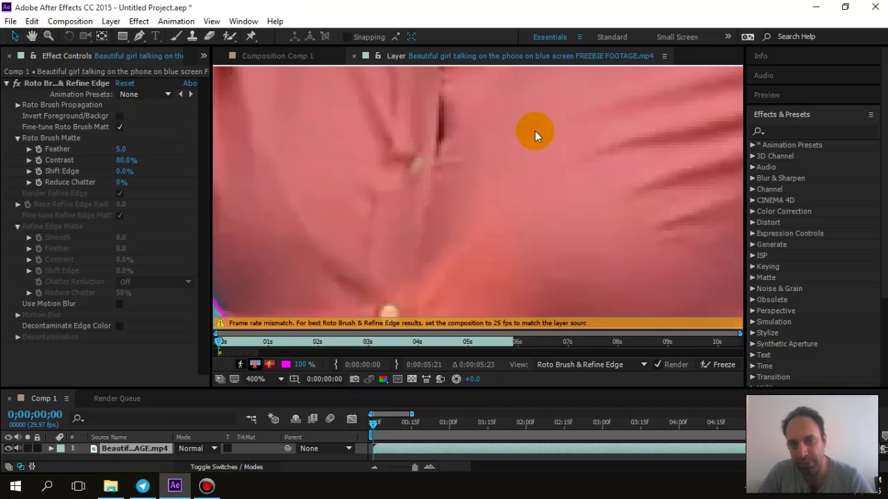
left_click_drag(590, 112, 519, 192)
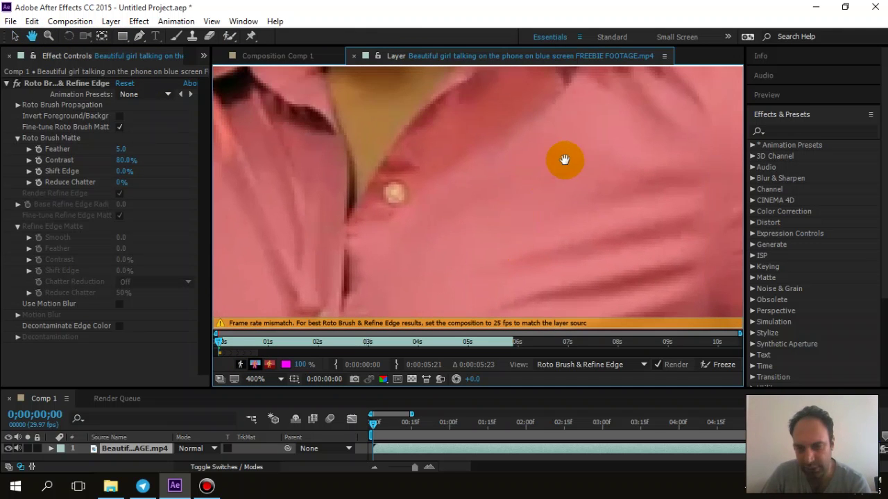
left_click_drag(529, 229, 521, 192)
key("v")
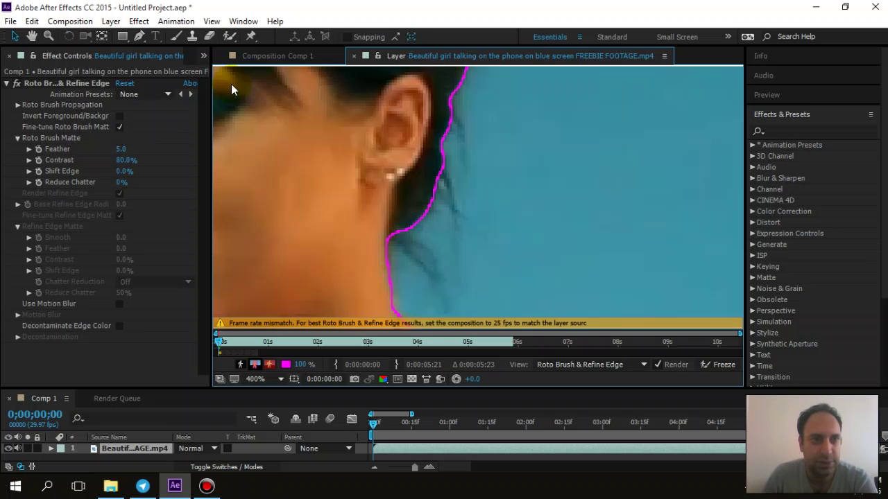
- Paint Refine Edge Tool strokes beside the eye and over the loose hair strands behind the ear at 200% zoom
left_click_drag(230, 36, 312, 53)
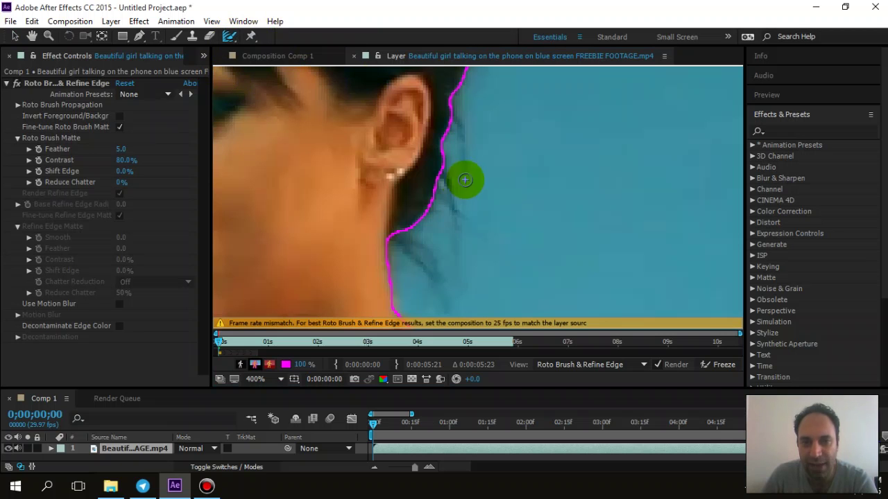
left_click(388, 227)
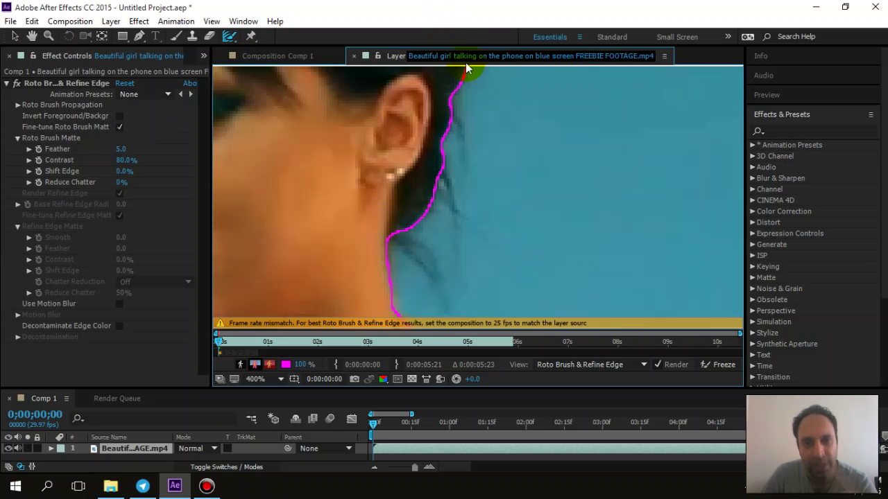
key("period")
key("comma")
key("comma")
key("period")
key("comma")
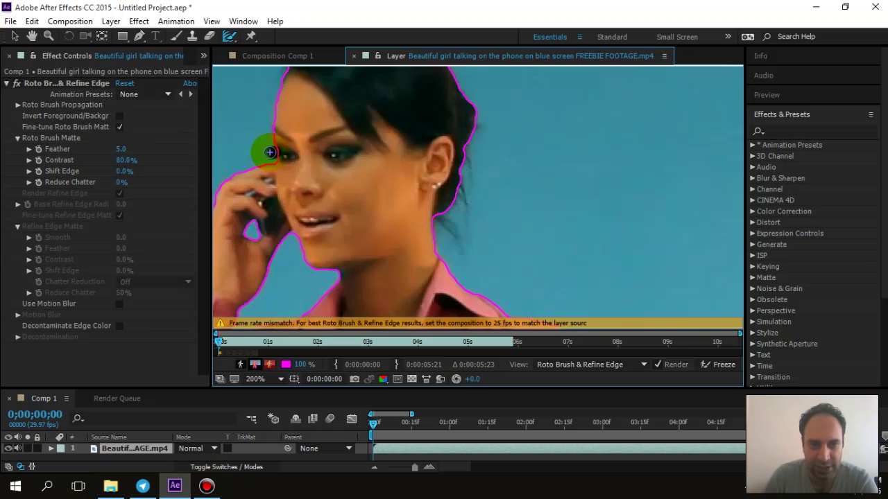
key("alt+w")
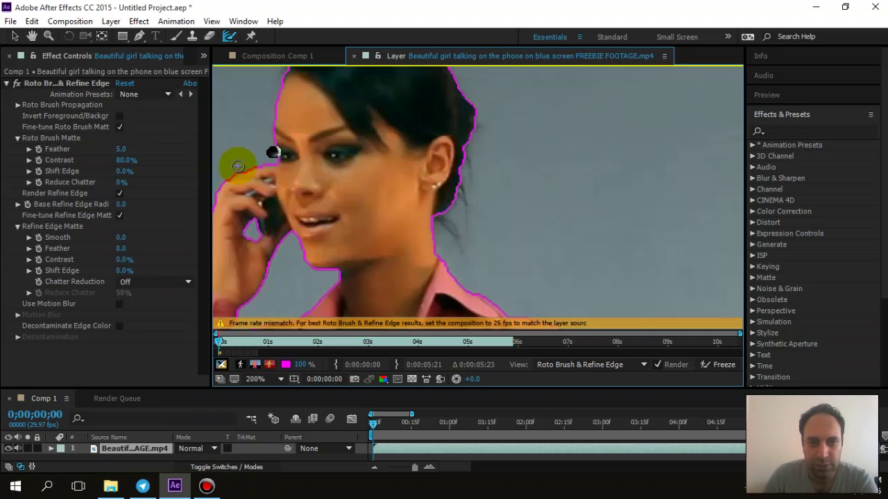
mouse_move(478, 127)
left_mouse_down()
mouse_move(464, 252)
mouse_move(442, 222)
mouse_move(466, 166)
mouse_move(473, 135)
mouse_move(464, 134)
left_mouse_up()
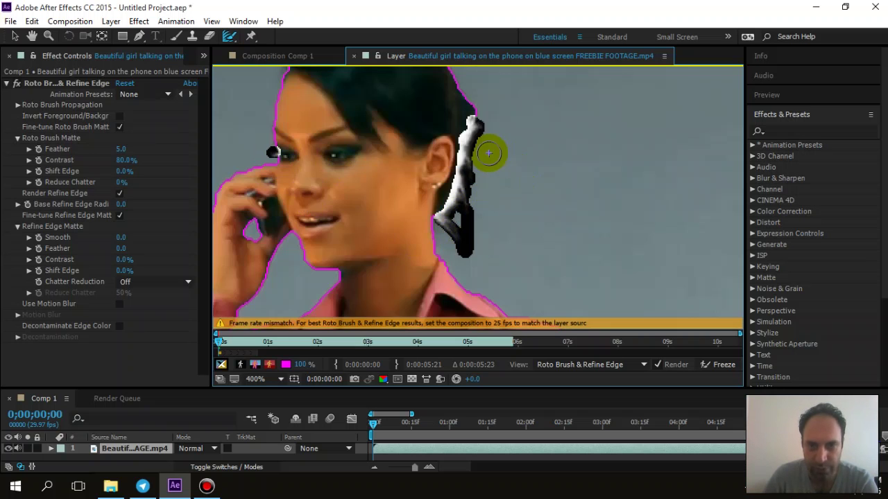
- Paint a Refine Edge stroke over the wispy hairline above the forehead
key("comma")
key("period")
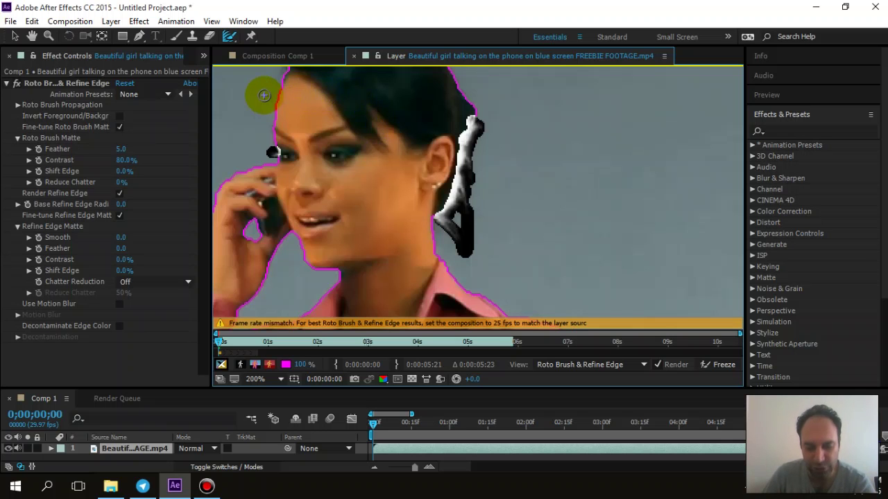
scroll(307, 183, "up", 3)
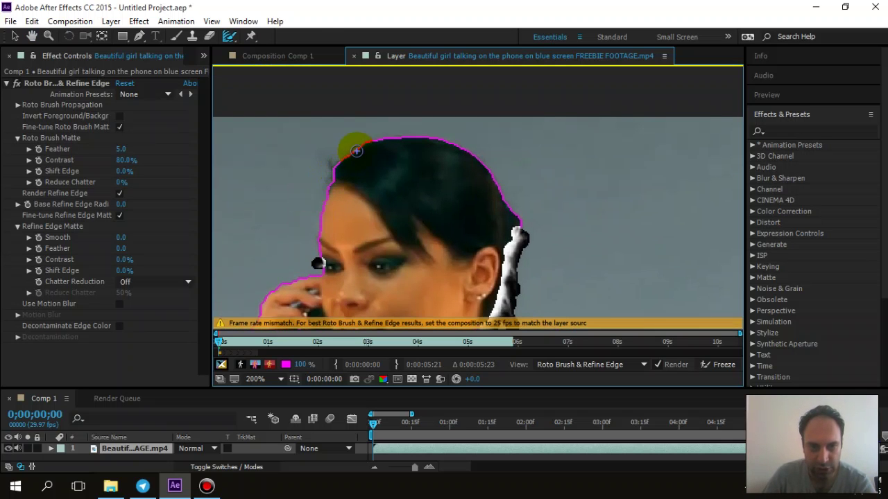
mouse_move(356, 143)
left_mouse_down()
mouse_move(322, 162)
mouse_move(321, 197)
mouse_move(329, 168)
left_mouse_up()
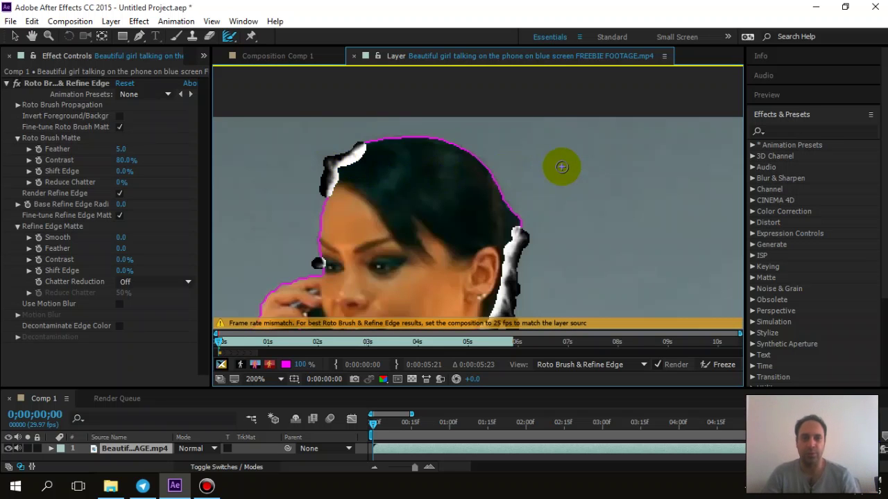
- Paint a short Refine Edge stroke over the hair edge at the upper back of the head
mouse_move(479, 258)
left_mouse_down()
mouse_move(503, 182)
mouse_move(500, 252)
mouse_move(506, 244)
mouse_move(462, 187)
mouse_move(489, 150)
mouse_move(420, 232)
mouse_move(455, 210)
mouse_move(487, 115)
mouse_move(525, 174)
mouse_move(533, 166)
mouse_move(515, 157)
mouse_move(478, 179)
mouse_move(488, 197)
mouse_move(484, 268)
mouse_move(475, 174)
mouse_move(465, 238)
mouse_move(440, 185)
mouse_move(464, 297)
left_mouse_up()
key("alt+w")
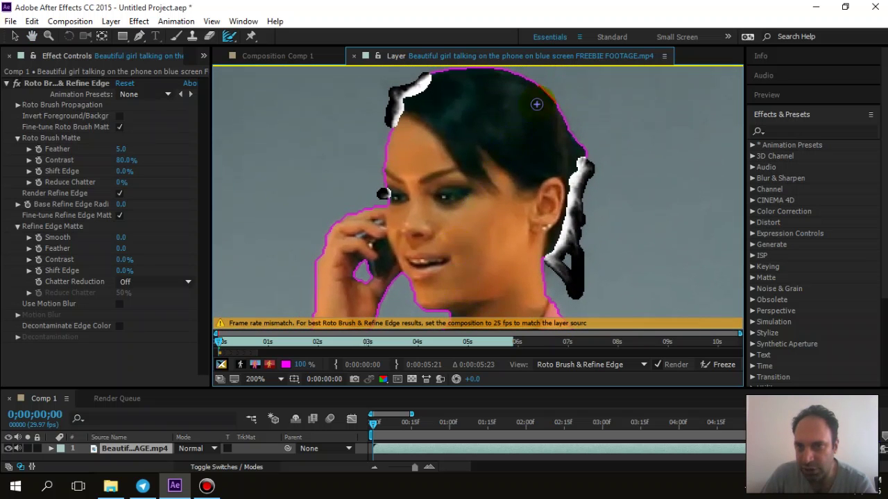
left_click_drag(541, 90, 553, 103)
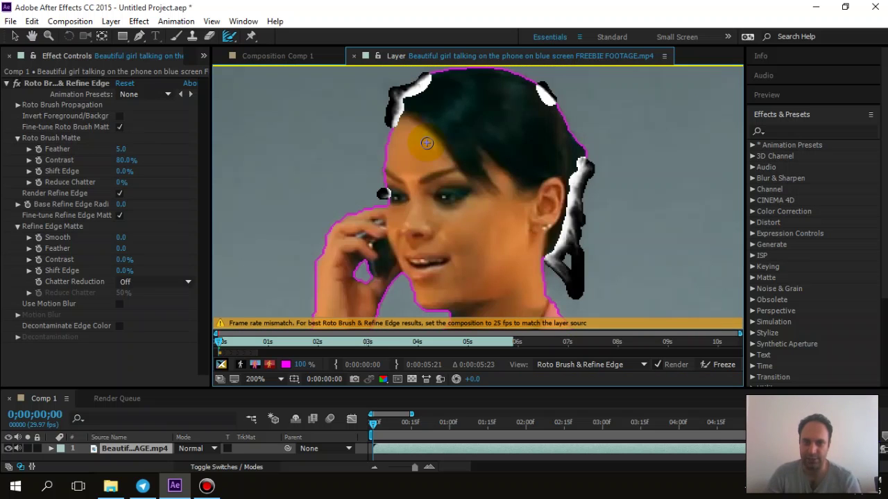
mouse_move(561, 263)
left_mouse_down()
mouse_move(554, 288)
mouse_move(548, 277)
left_mouse_up()
left_click(672, 295)
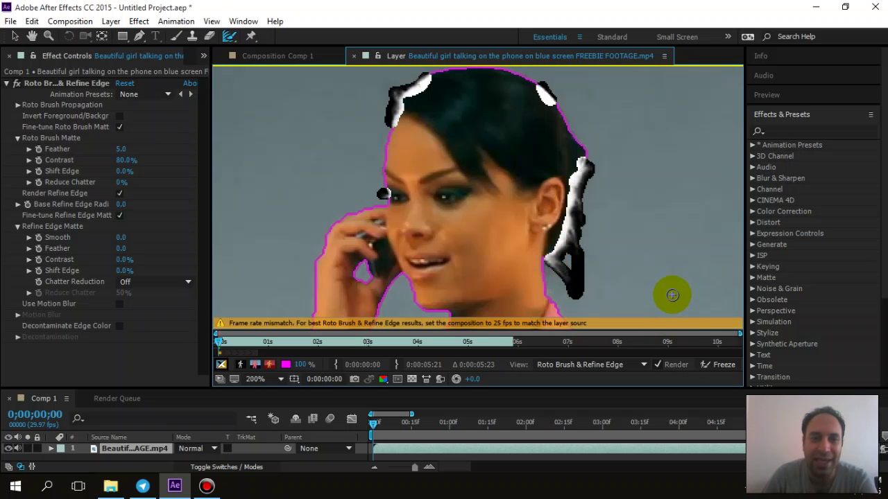
scroll(479, 196, "down", 1)
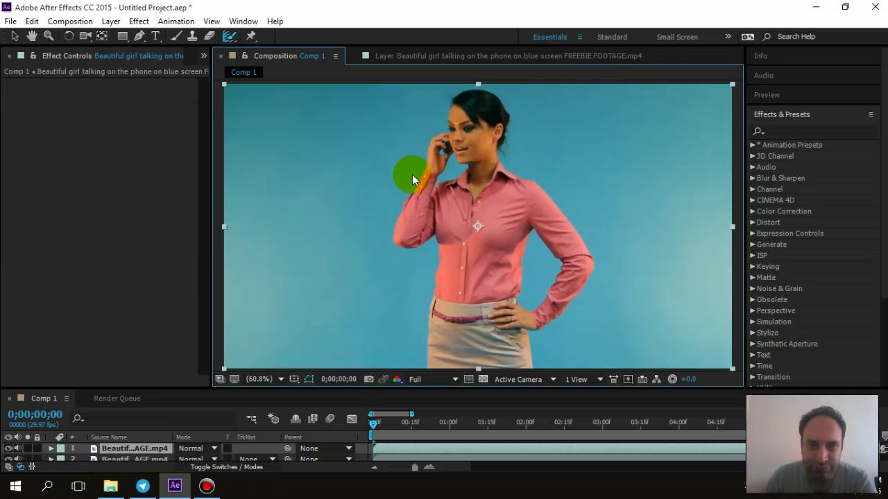
- Return to the clip's Layer view, fit the full frame, and freeze the Roto Brush & Refine Edge result
left_click(400, 55)
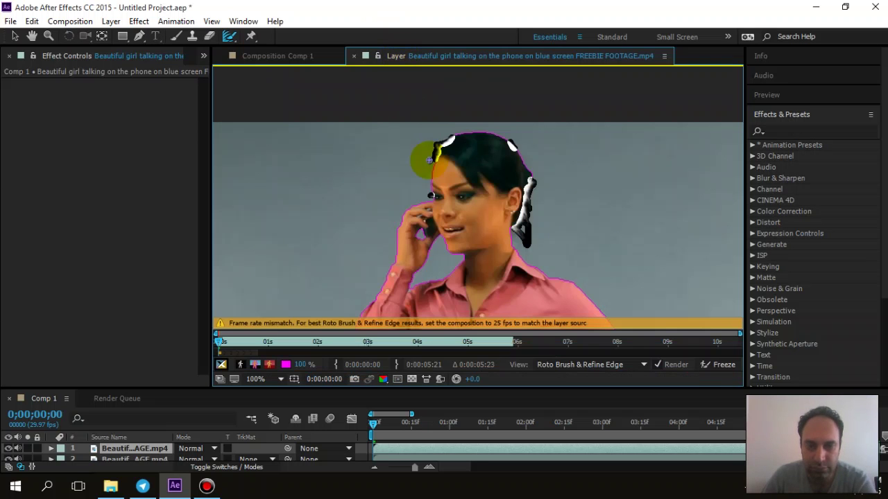
key("shift+slash")
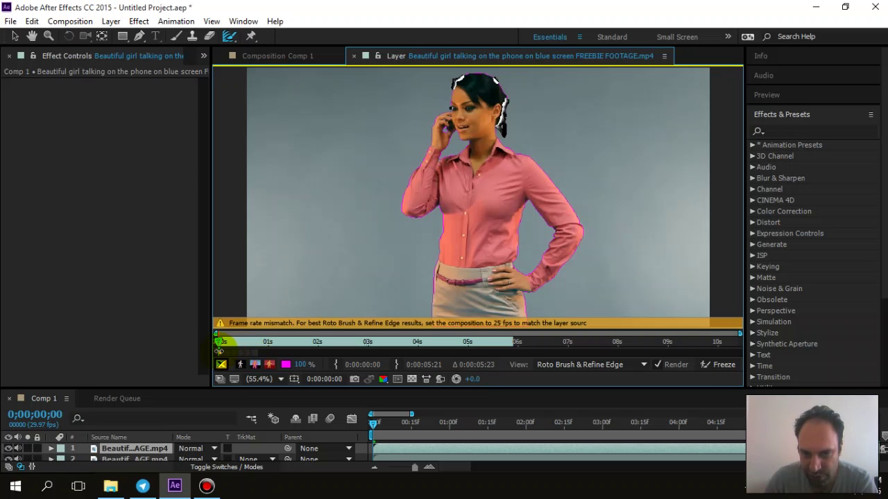
left_click(715, 367)
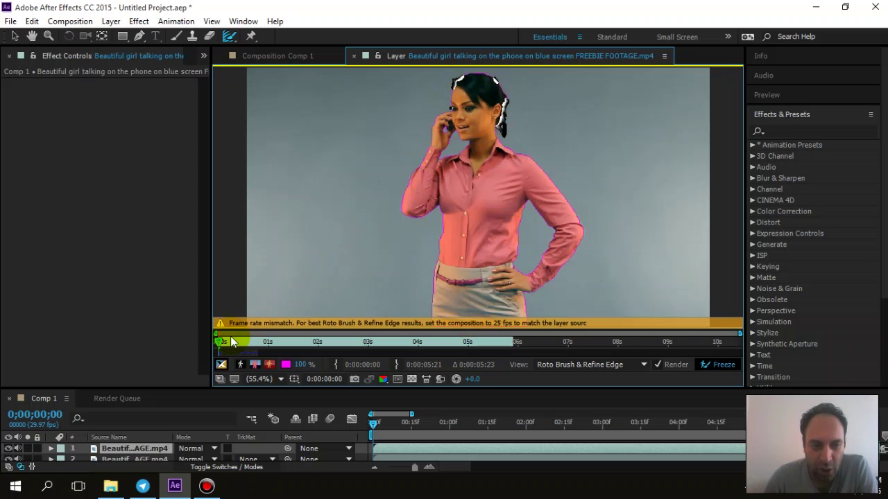
- Scrub the layer to 0:00:01:10 and back to the first frame to check the frozen Roto Brush result
left_click_drag(219, 343, 287, 366)
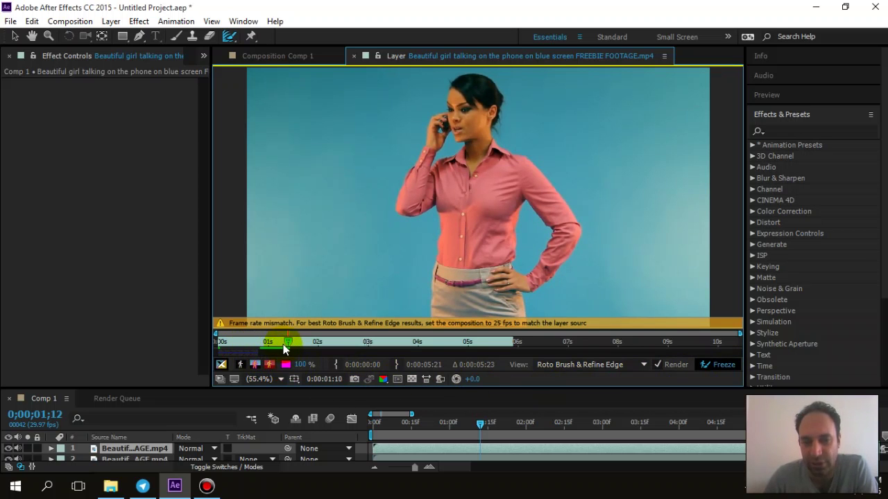
left_click_drag(287, 342, 217, 371)
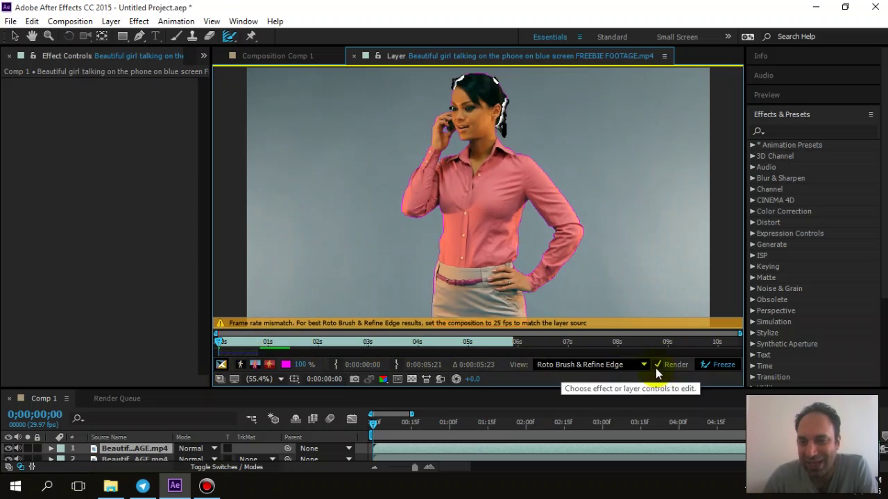
left_click(704, 364)
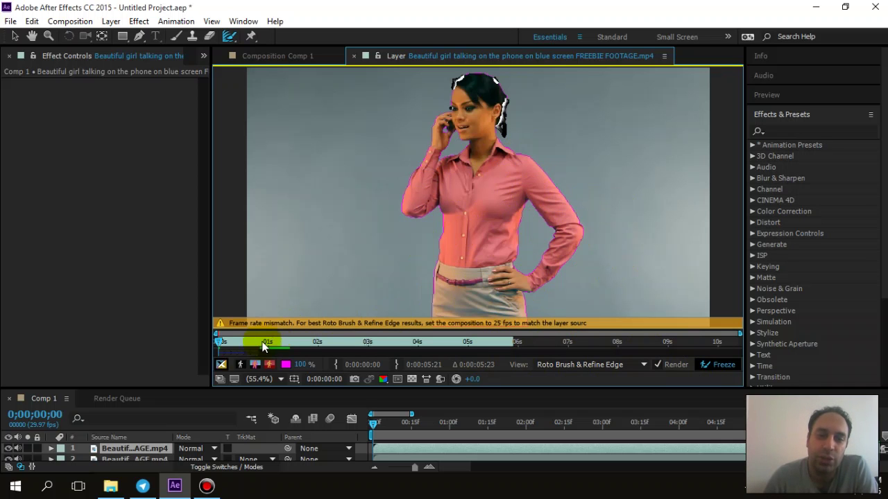
- Toggle the Alpha view repeatedly to compare the woman's black-and-white matte and soft hair edges with the colour view
left_click(241, 361)
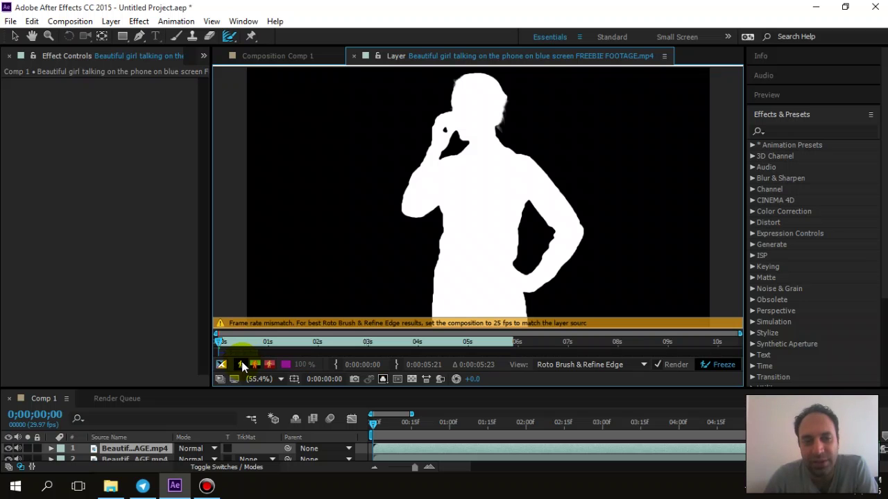
mouse_move(505, 147)
left_mouse_down()
mouse_move(486, 125)
mouse_move(509, 105)
mouse_move(499, 89)
mouse_move(447, 81)
left_mouse_up()
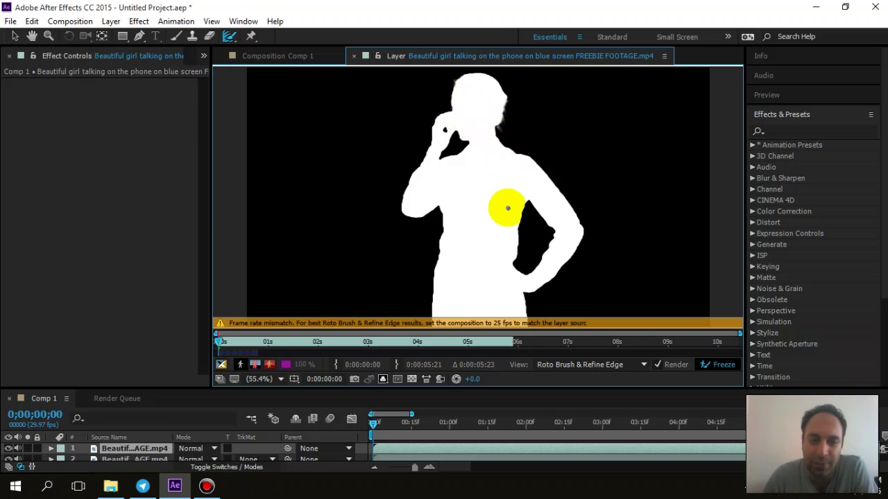
left_click(242, 363)
left_click(241, 363)
left_click(241, 363)
left_click(241, 363)
left_click(241, 365)
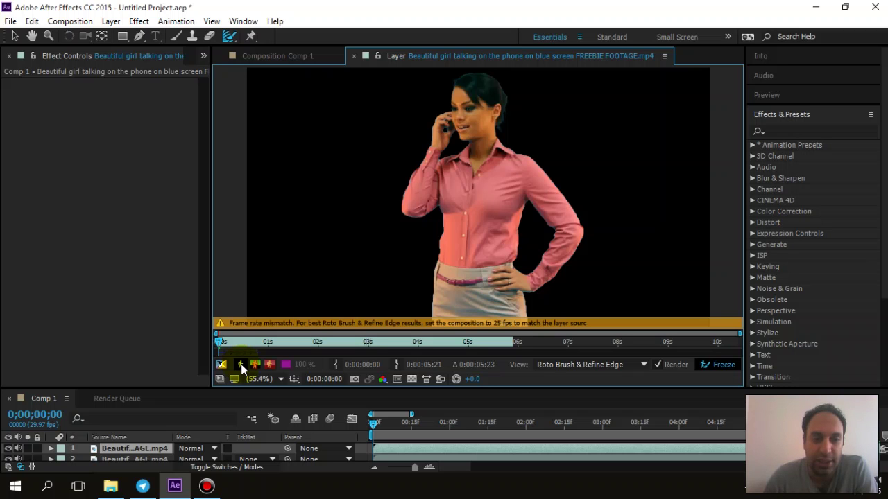
left_click(241, 364)
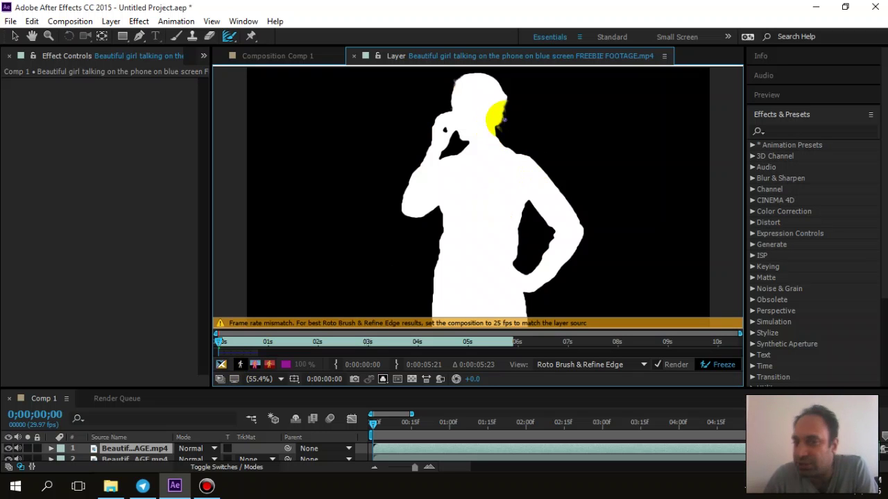
left_click(241, 366)
left_click(240, 366)
left_click(240, 366)
left_click(240, 365)
left_click(240, 365)
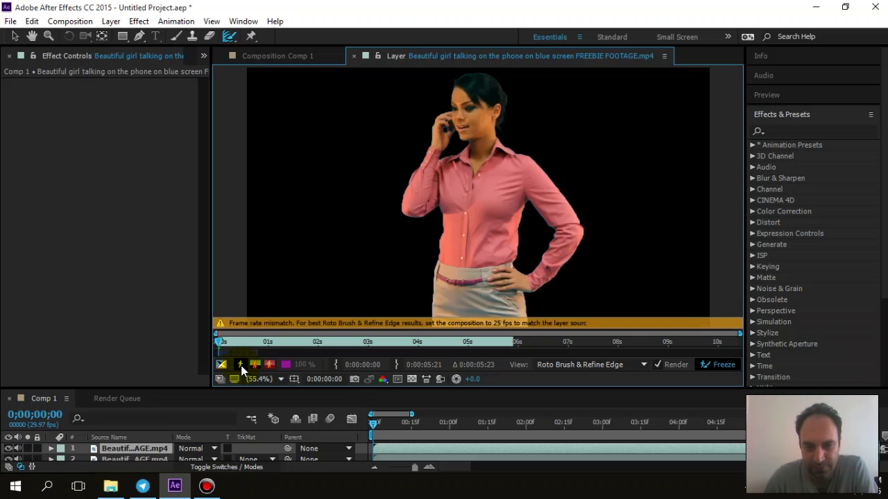
left_click(241, 366)
left_click(240, 366)
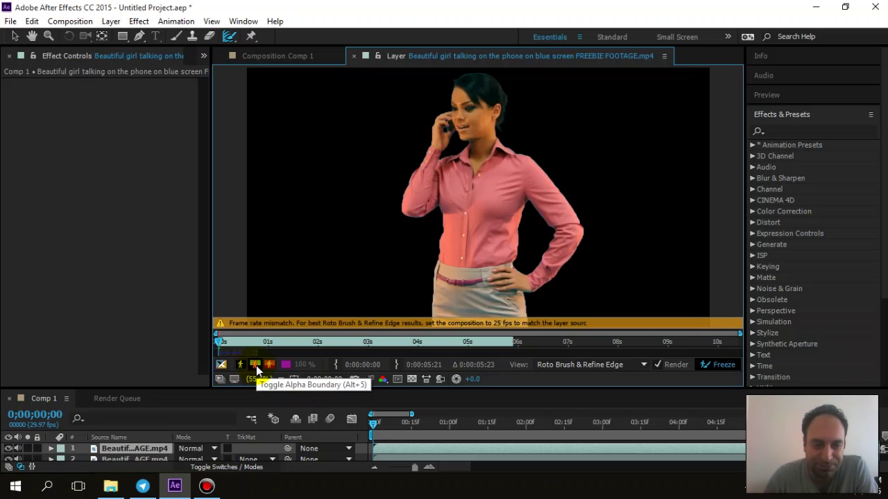
- Toggle the Alpha Boundary on and off to compare the outlined footage with the cutout on black
left_click(256, 365)
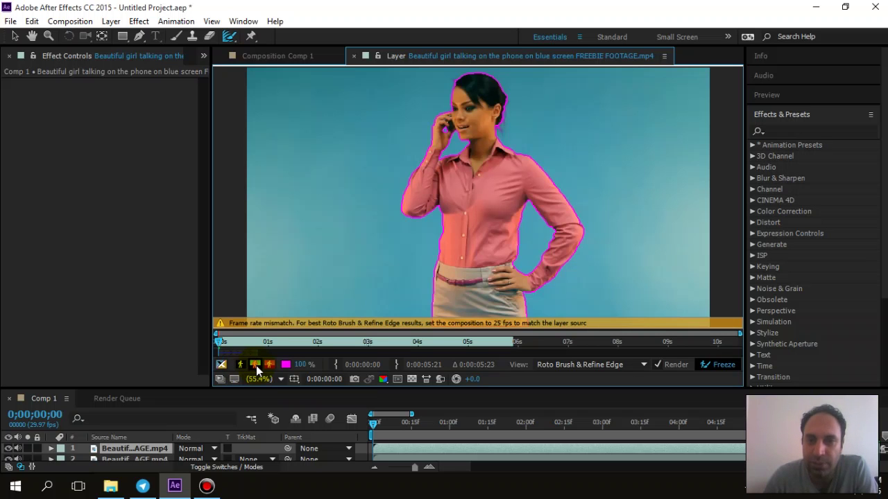
left_click(256, 365)
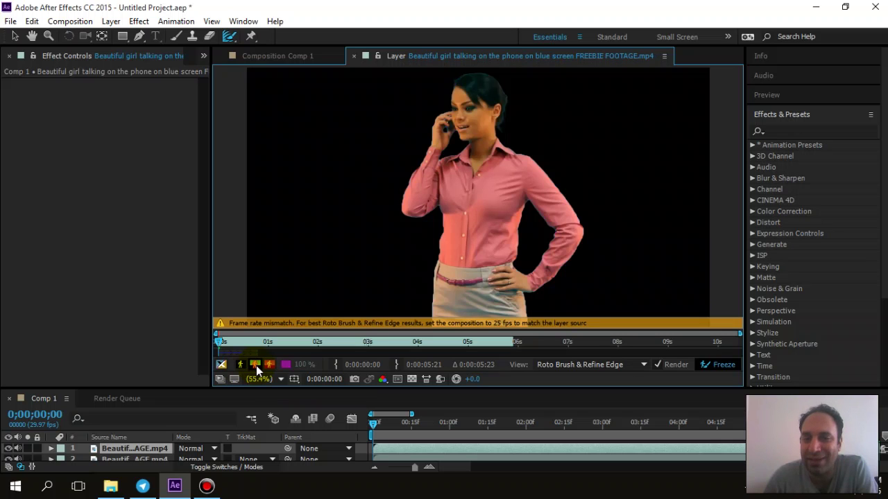
mouse_move(502, 147)
left_mouse_down()
mouse_move(494, 166)
mouse_move(510, 208)
mouse_move(540, 232)
left_mouse_up()
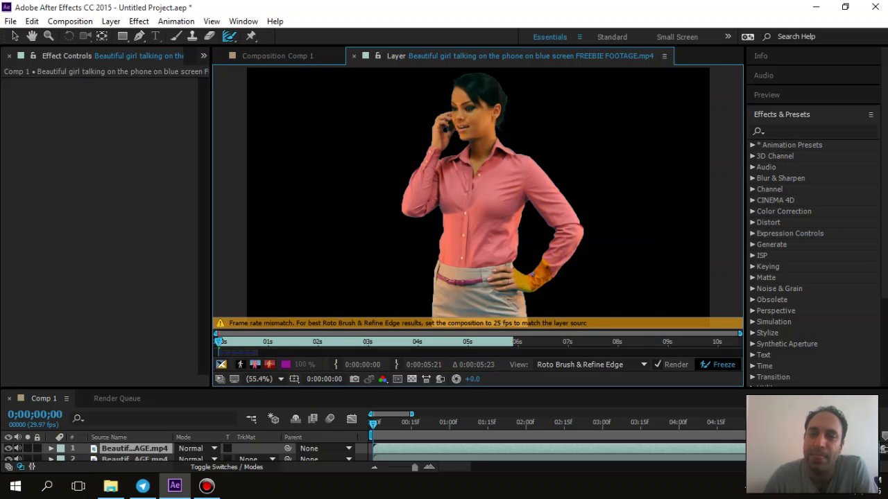
left_click_drag(457, 92, 464, 133)
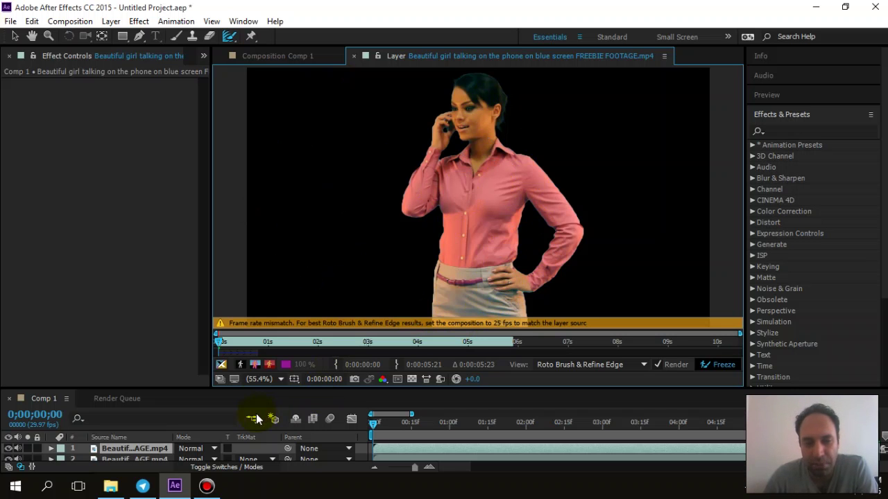
- Create a 1280 × 720 px orange solid and place it beneath both footage layers
left_click_drag(260, 388, 272, 272)
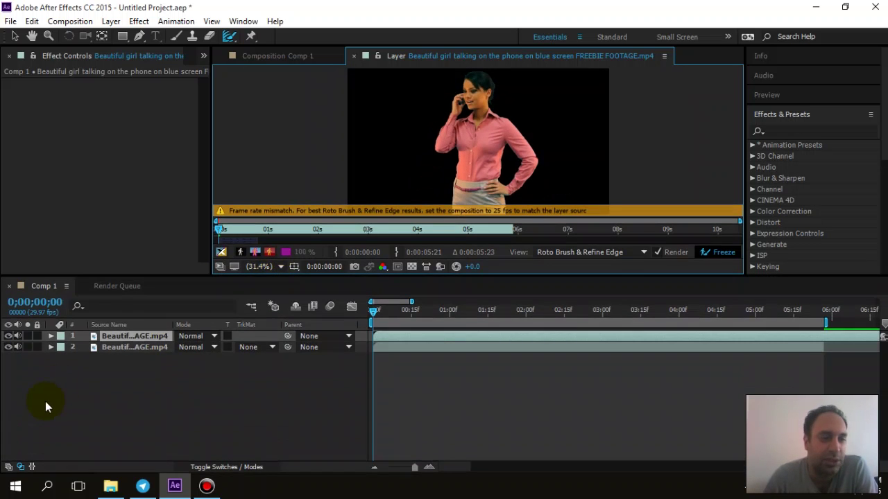
right_click(45, 407)
left_click(28, 378)
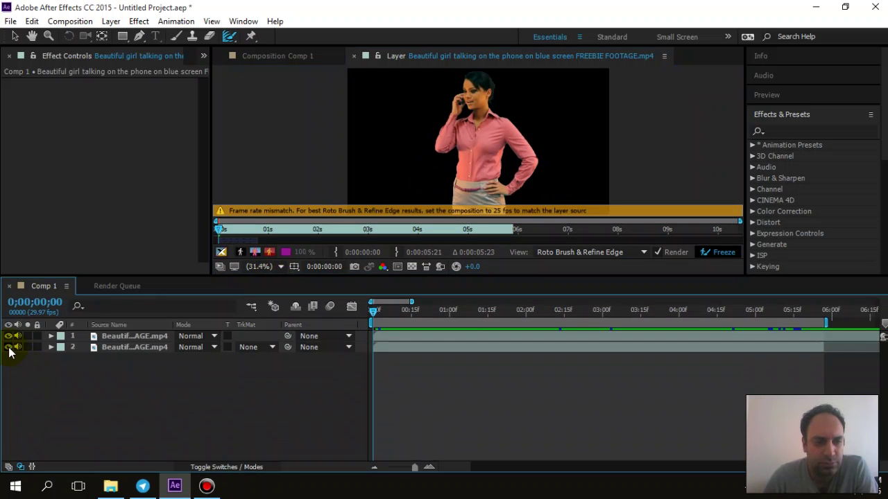
right_click(40, 398)
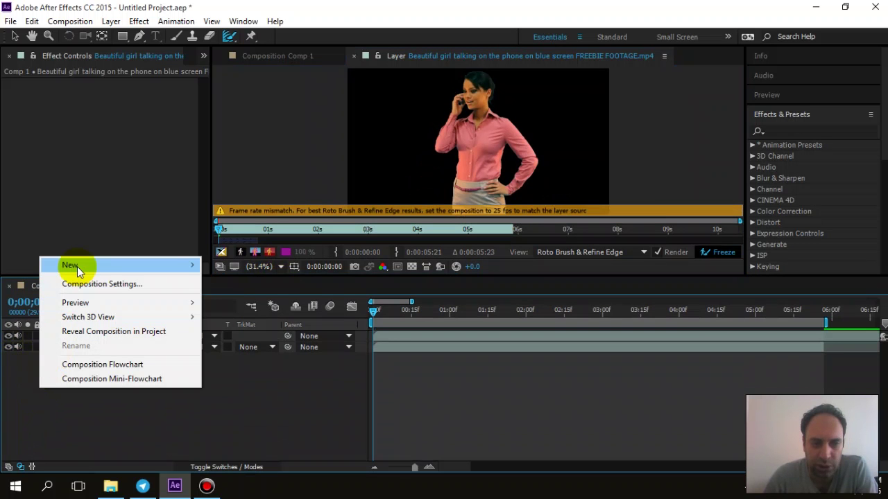
mouse_move(199, 264)
left_click(276, 298)
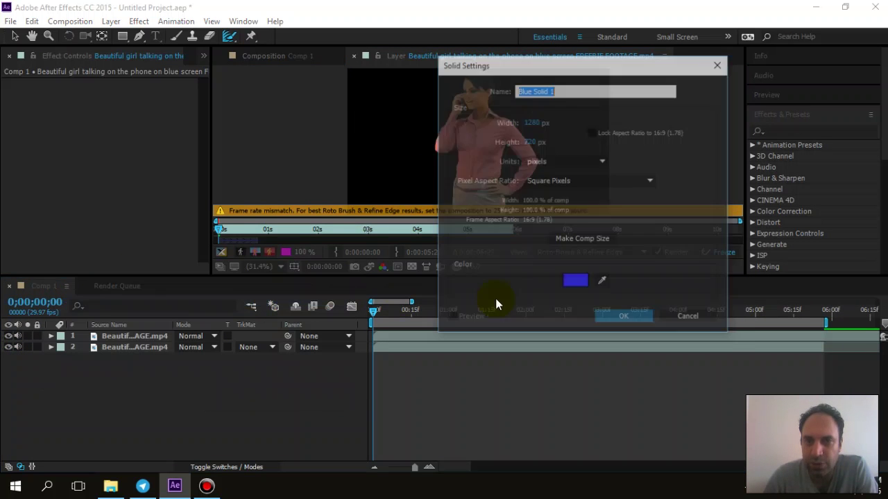
left_click(576, 281)
left_click_drag(404, 347, 407, 388)
mouse_move(386, 301)
left_mouse_down()
mouse_move(453, 227)
mouse_move(479, 232)
left_mouse_up()
left_click(505, 236)
left_click(602, 315)
left_click_drag(83, 337, 104, 400)
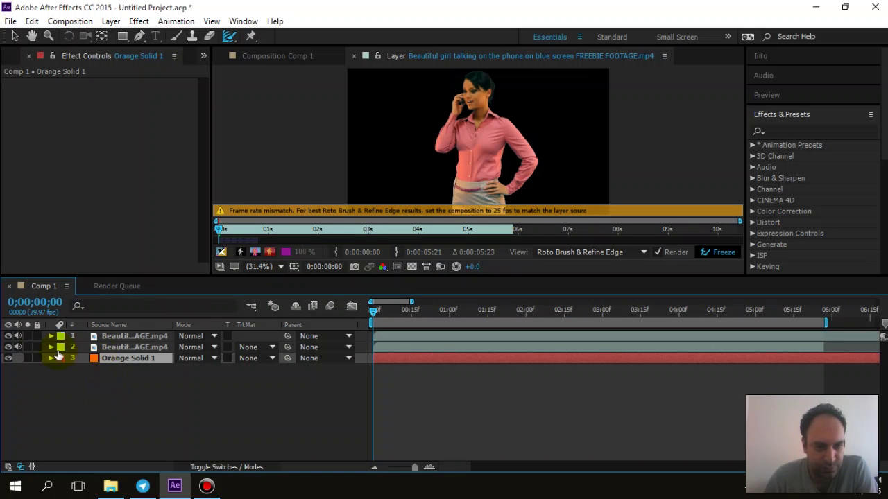
- Delete the upper footage layer that has no Roto Brush effect, keeping the rotoscoped copy
left_click(114, 347)
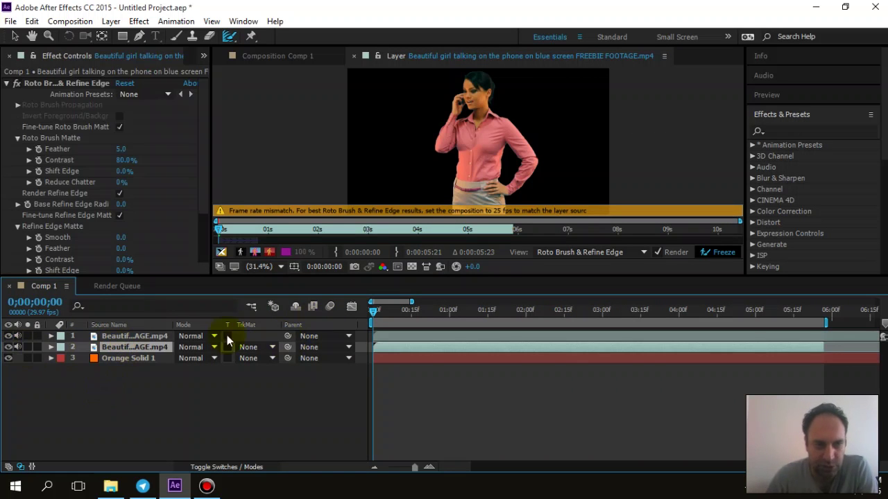
left_click(107, 338)
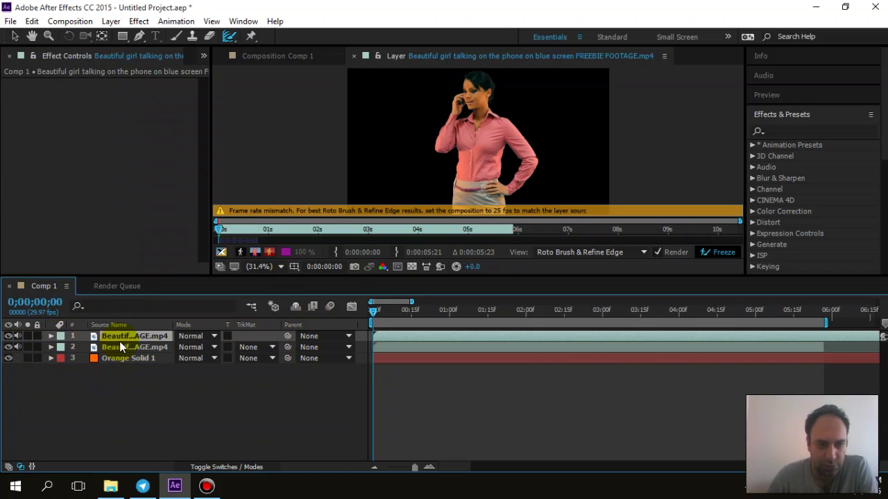
key("Delete")
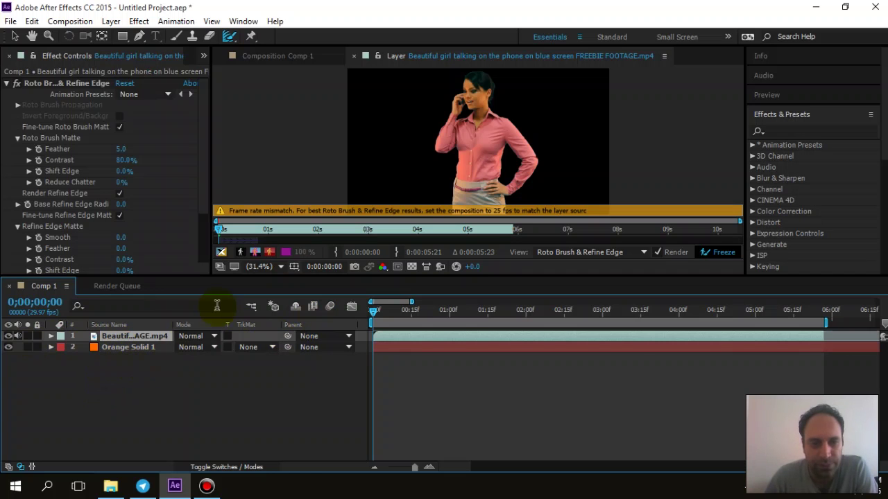
- Enlarge the viewer, check the cutout over orange in Composition view, and hide the orange solid layer
left_click_drag(208, 278, 202, 368)
left_click(300, 55)
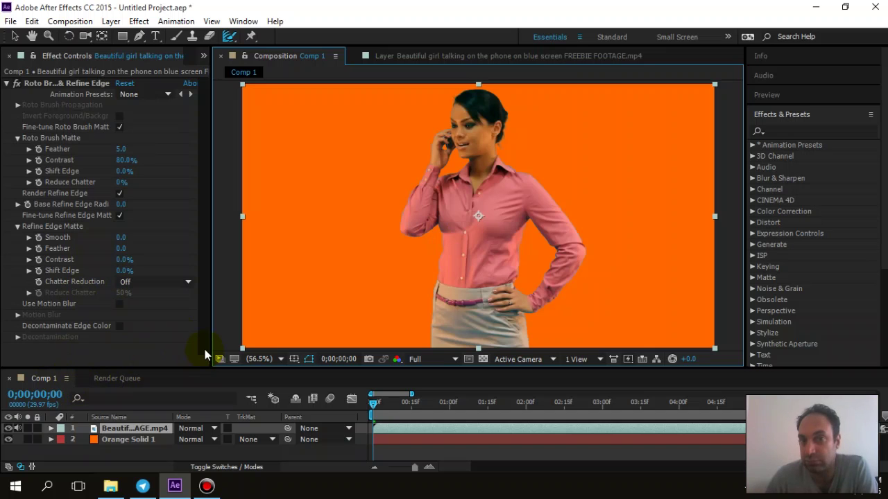
left_click(12, 445)
left_click(9, 439)
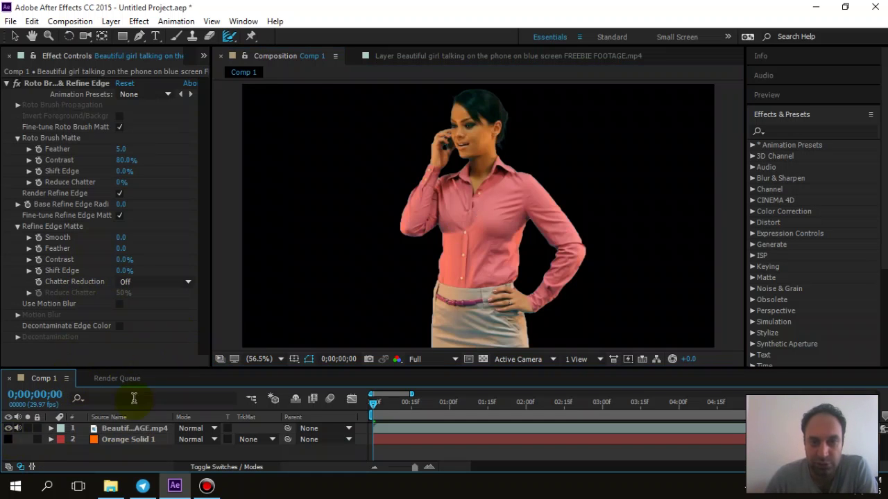
- Return to the clip's Layer view and toggle the Alpha Boundary to compare the outline with the cutout
left_click(413, 55)
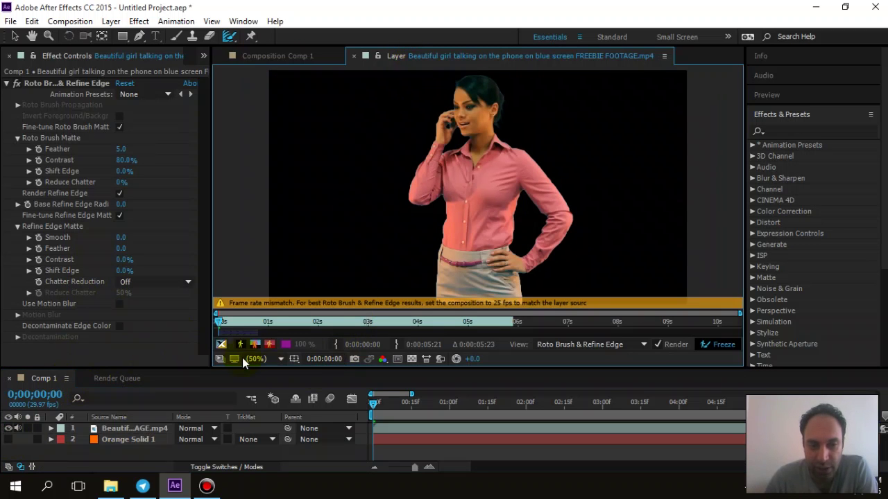
left_click(253, 347)
left_click(253, 347)
left_click(254, 347)
left_click(253, 347)
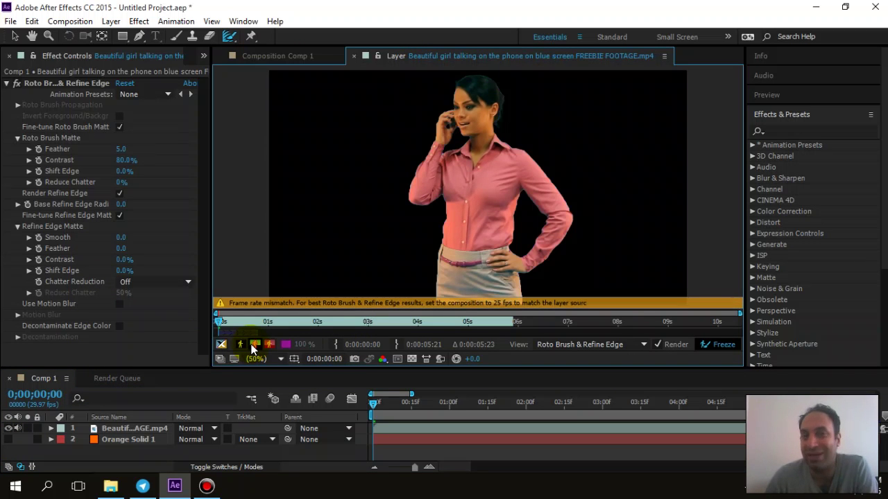
- Show the red Alpha Overlay over the background and set its opacity to 41%
left_click(269, 344)
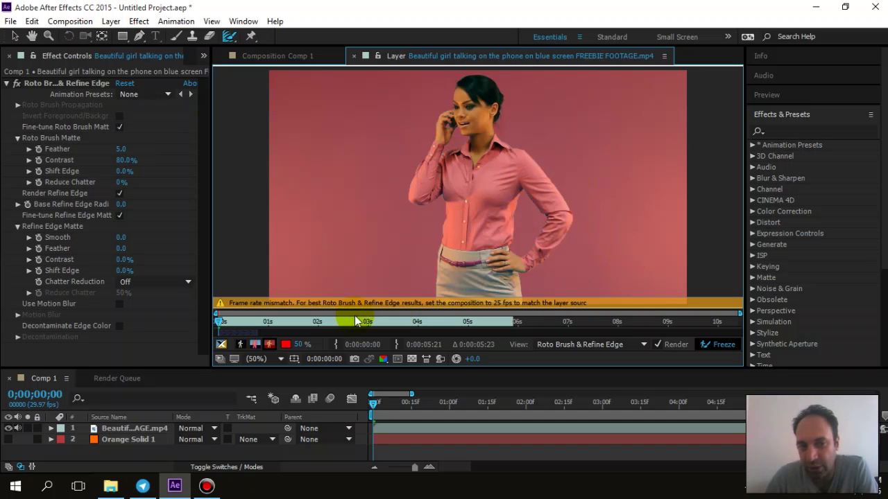
left_click_drag(297, 346, 645, 361)
mouse_move(302, 344)
left_mouse_down()
mouse_move(308, 348)
mouse_move(256, 360)
mouse_move(332, 360)
mouse_move(287, 360)
mouse_move(309, 343)
left_mouse_up()
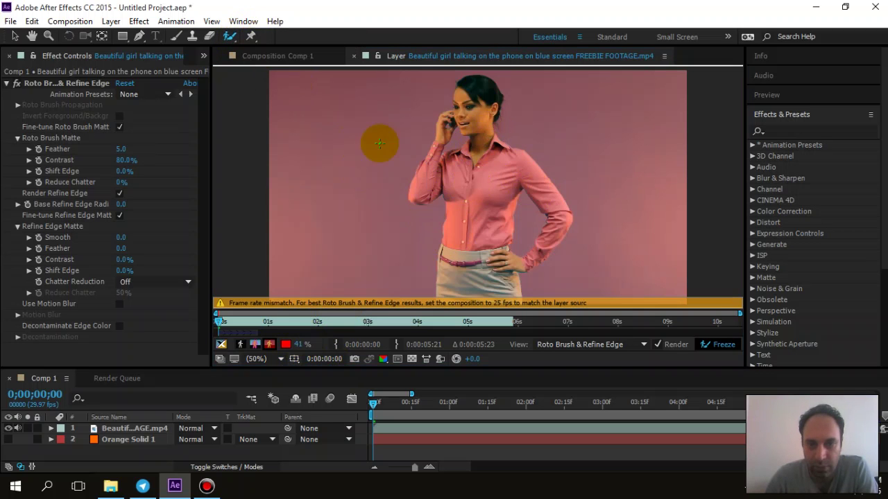
- Compare the Alpha Boundary view with the Alpha view of the woman's cutout
left_click_drag(438, 193, 439, 202)
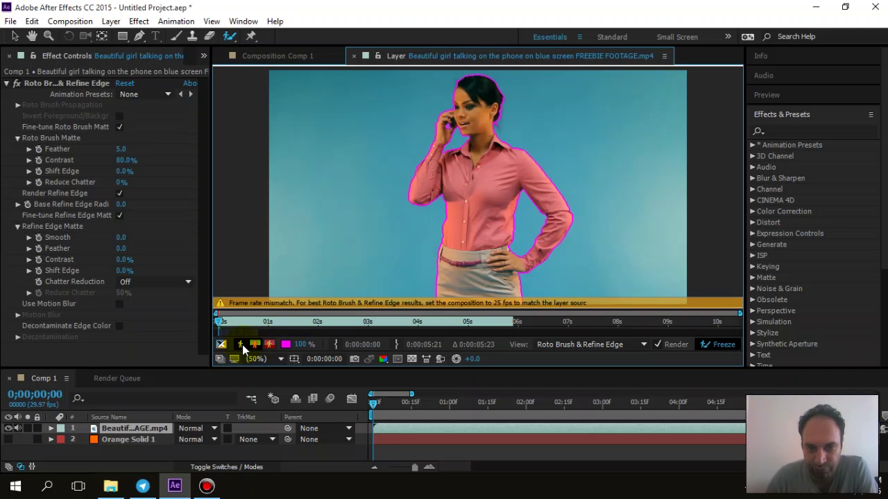
left_click(241, 345)
left_click(241, 344)
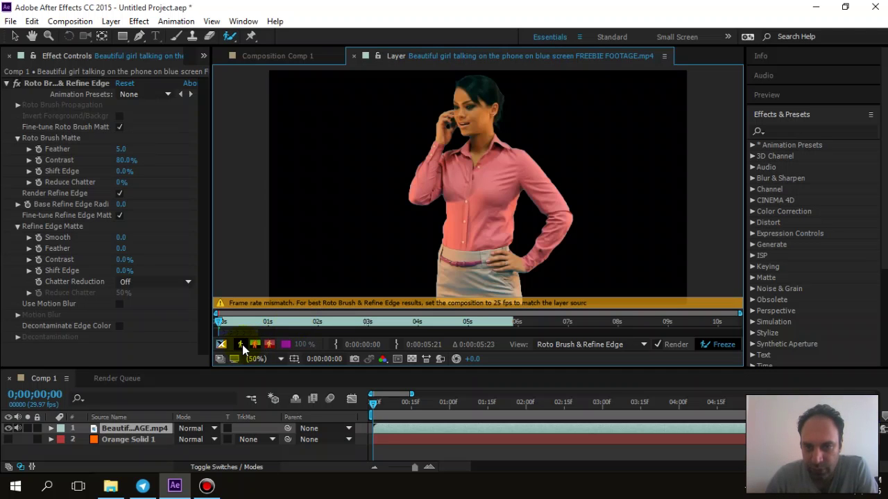
- Show the Alpha Overlay, set its opacity to 50%, and check the overlay colour choices while keeping red
left_click(273, 346)
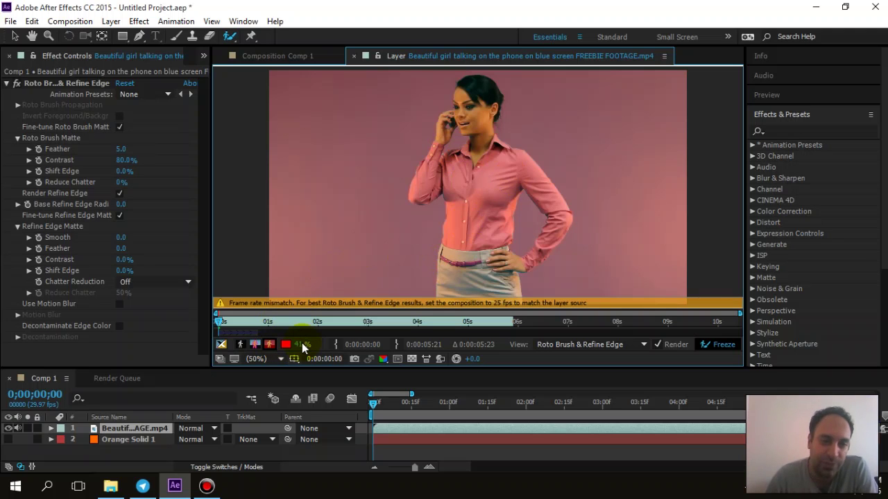
left_click_drag(306, 344, 314, 345)
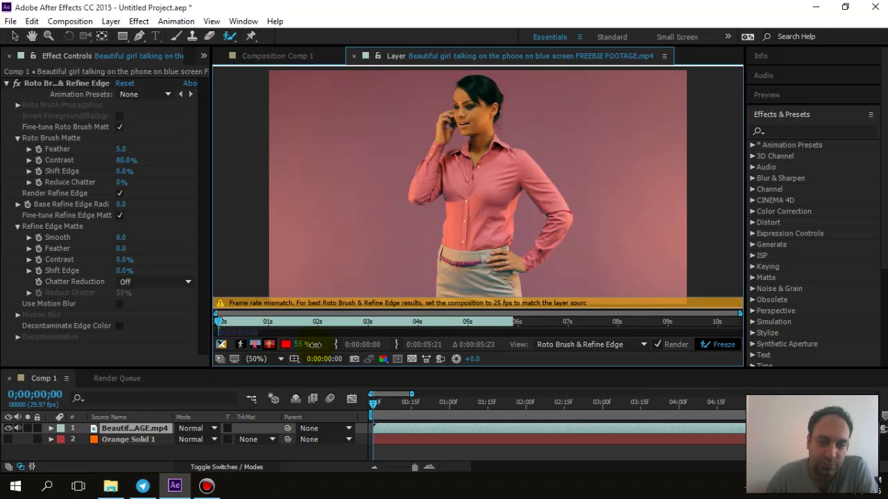
left_click(285, 343)
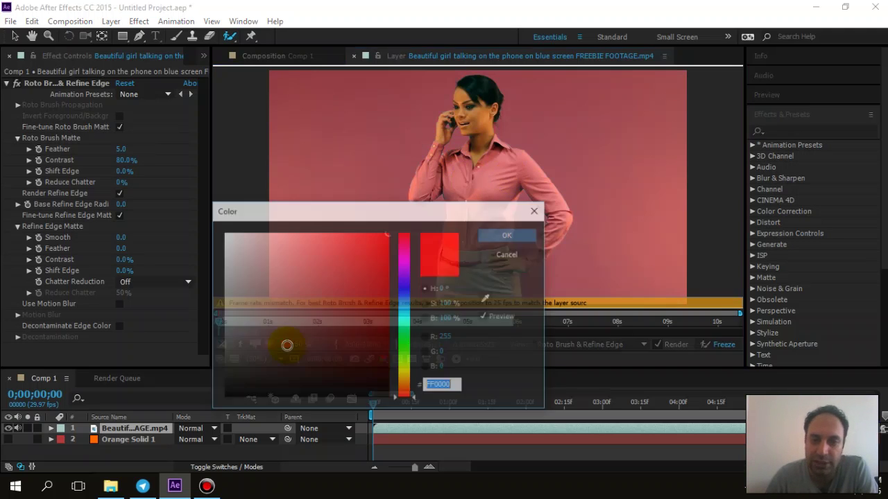
left_click(489, 253)
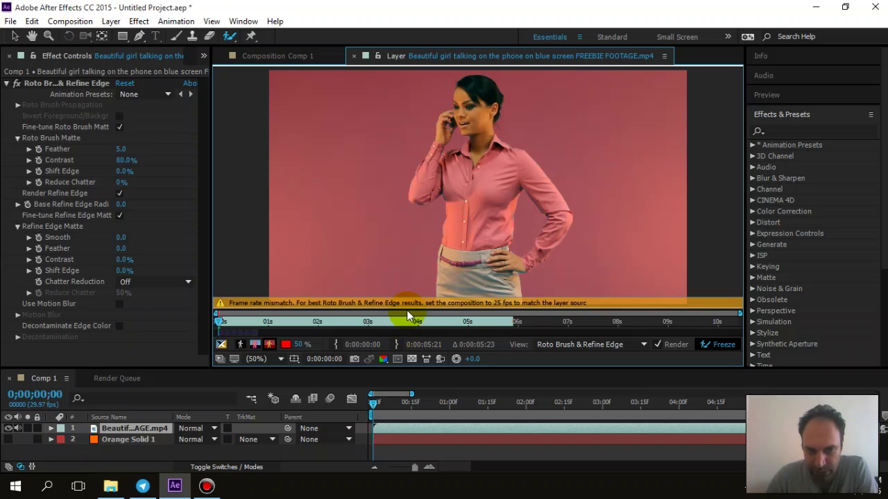
- Activate the Roto Brush Tool
left_click(231, 36)
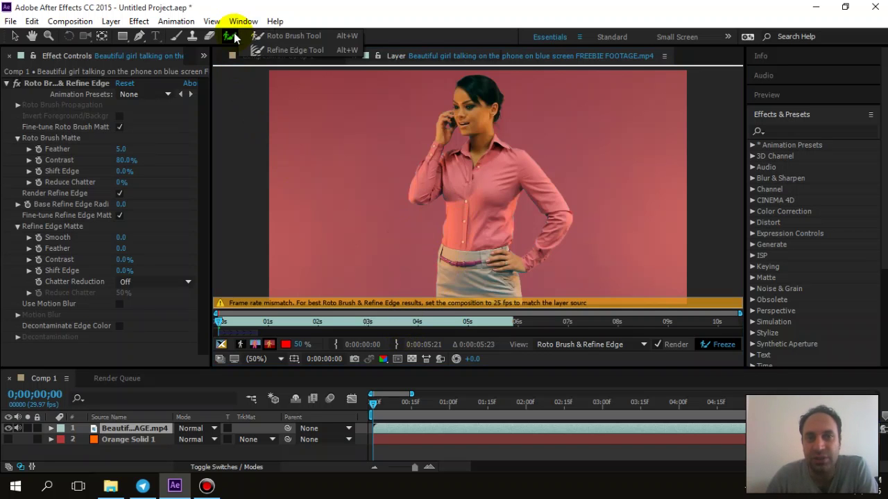
left_click(327, 39)
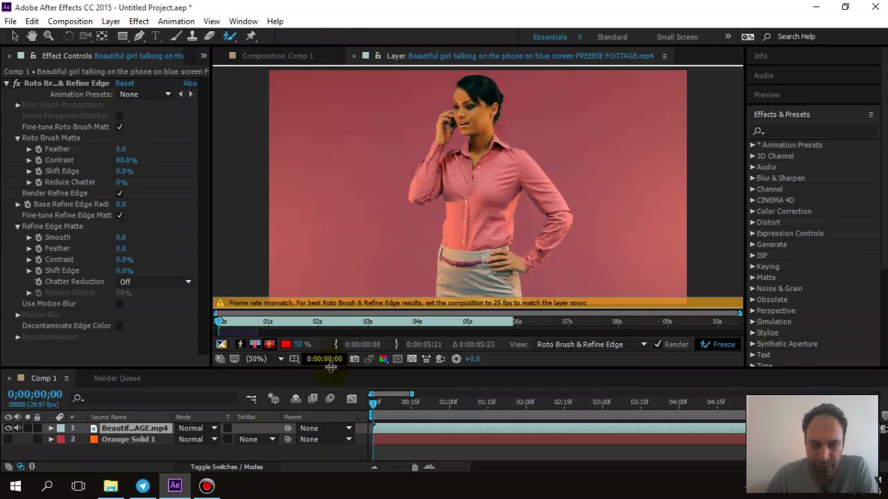
- Enlarge the timeline area and bring the project's item list into view
left_click_drag(330, 367, 334, 312)
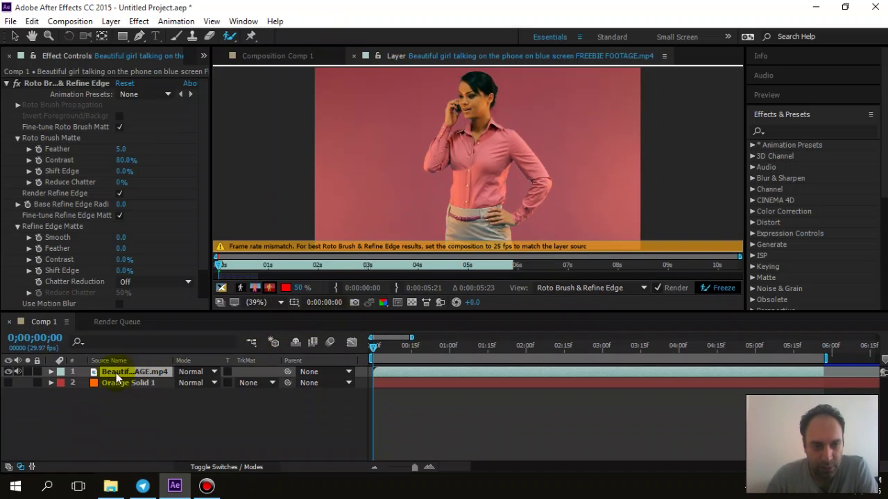
left_click(203, 57)
left_click(215, 73)
- Import the petals video "Video Background HD - Love - Style Proshow - styleproshow.org.mp4" from the HD Background folder
right_click(72, 235)
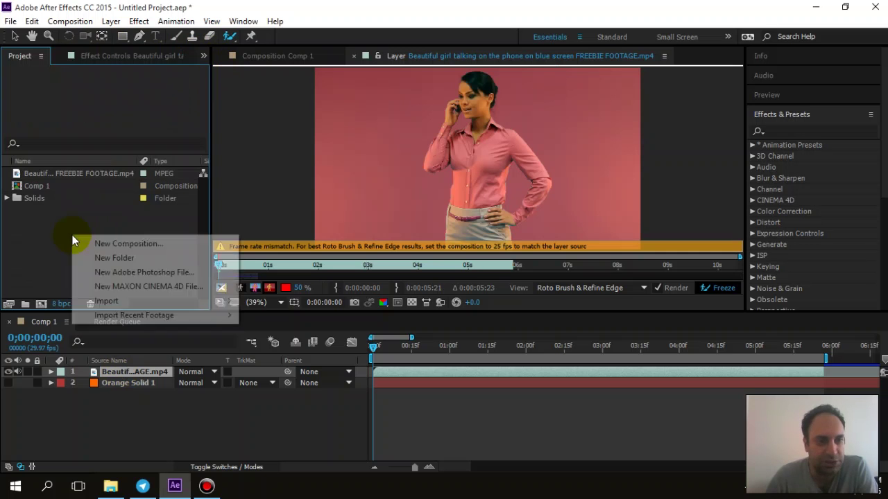
mouse_move(123, 301)
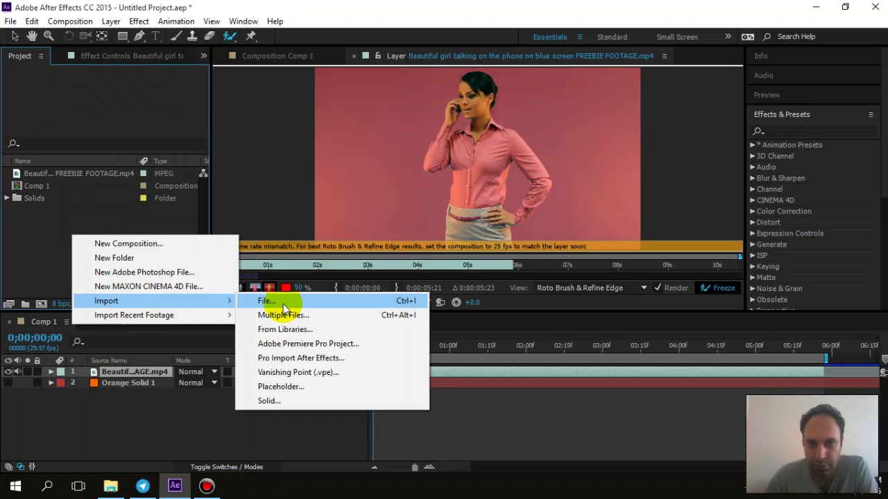
left_click(284, 301)
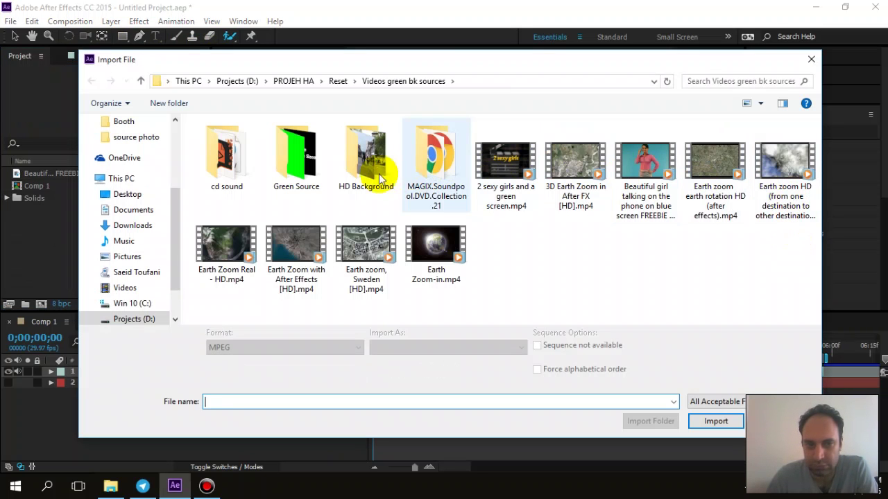
double_click(364, 173)
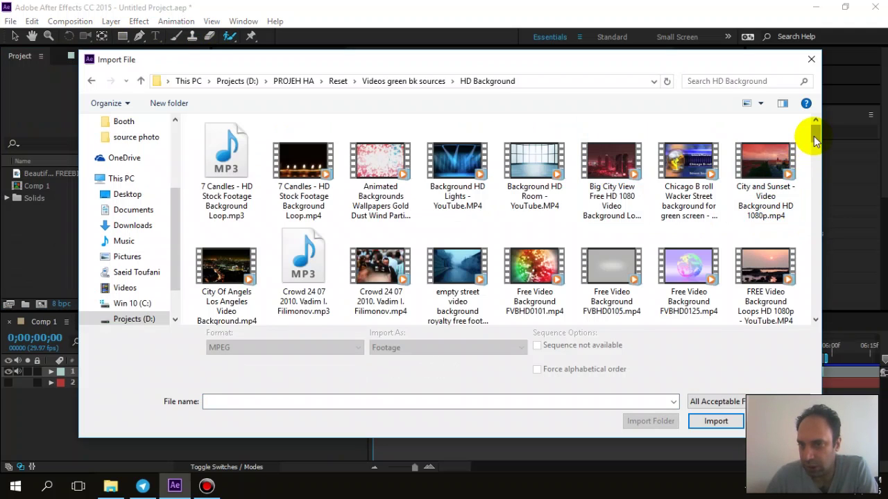
left_click_drag(811, 135, 801, 297)
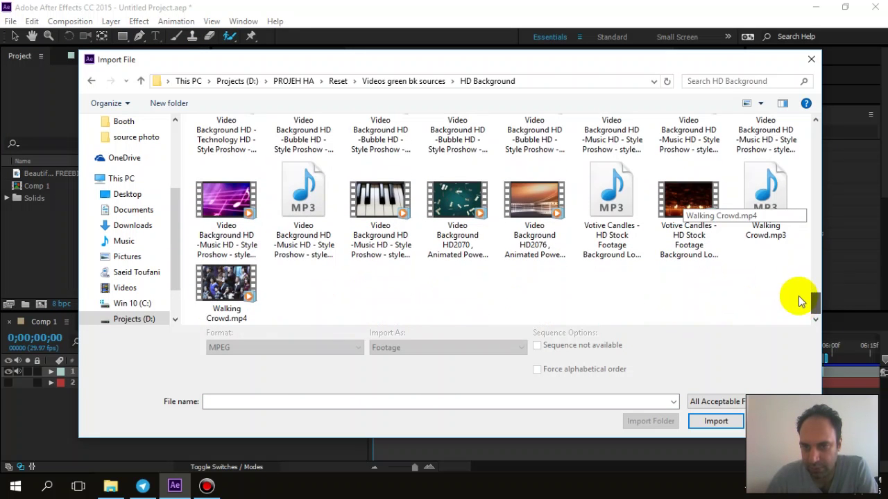
scroll(799, 305, "up", 2)
scroll(801, 296, "up", 1)
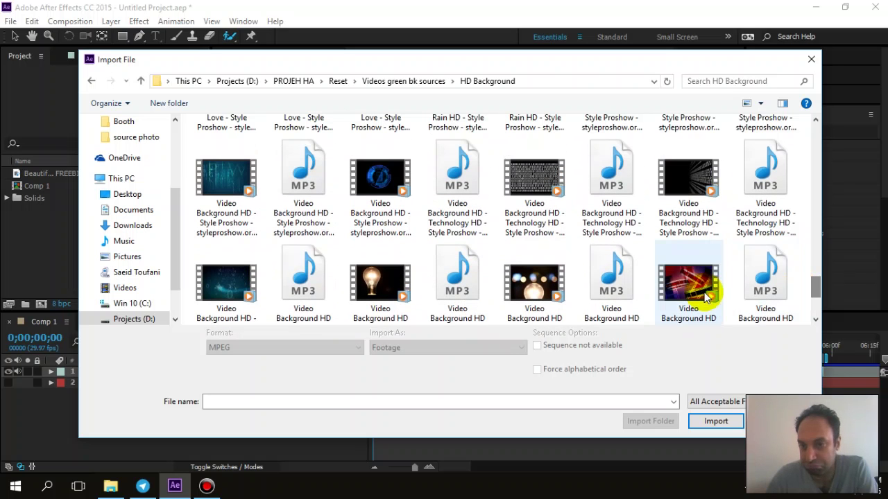
scroll(685, 291, "up", 4)
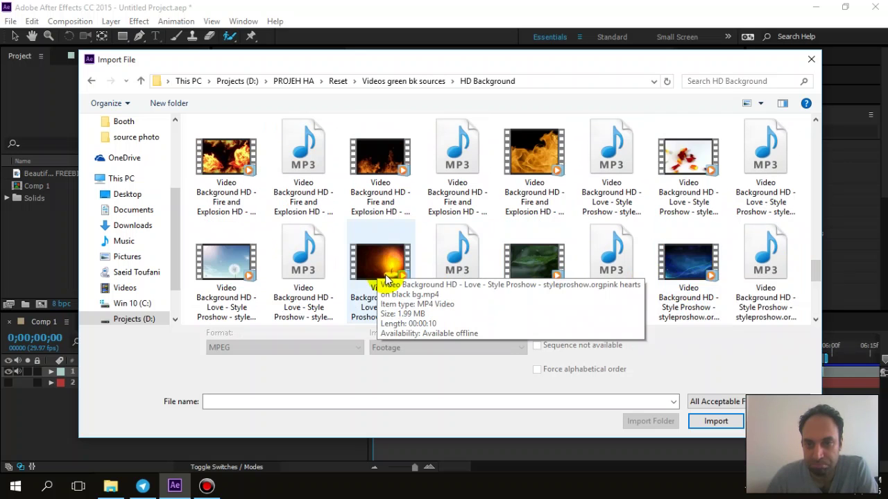
scroll(384, 277, "up", 1)
double_click(673, 254)
- Place the imported petals video beneath the other layers in Comp 1 and preview the composite
left_click_drag(52, 216, 52, 409)
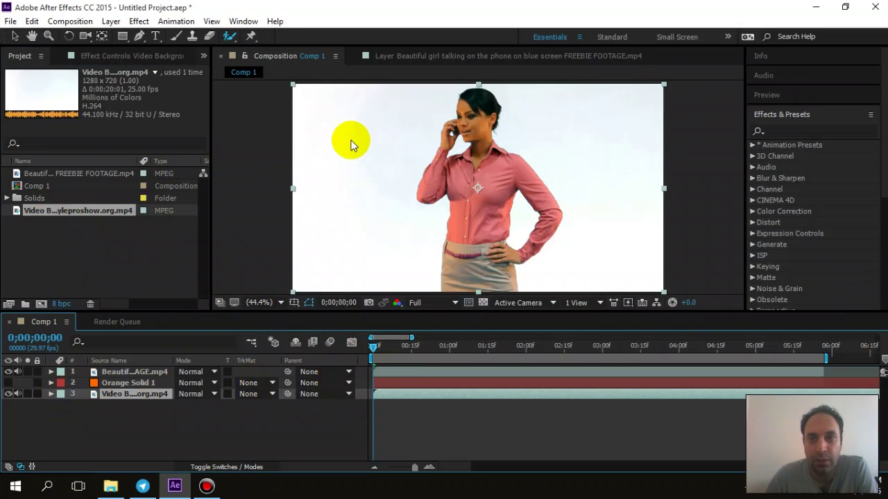
key("space")
left_click_drag(431, 352, 643, 348)
key("Home")
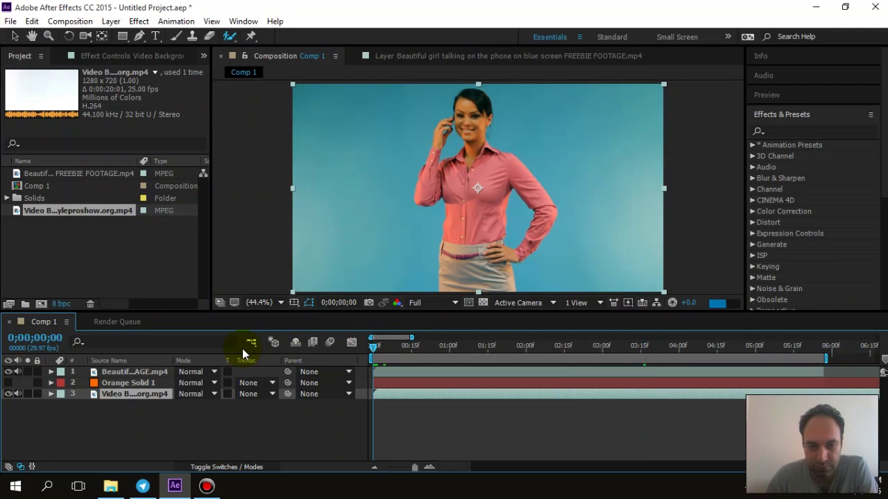
- Open the petals background layer on its own and set its In point to 0:00:04:06
double_click(95, 396)
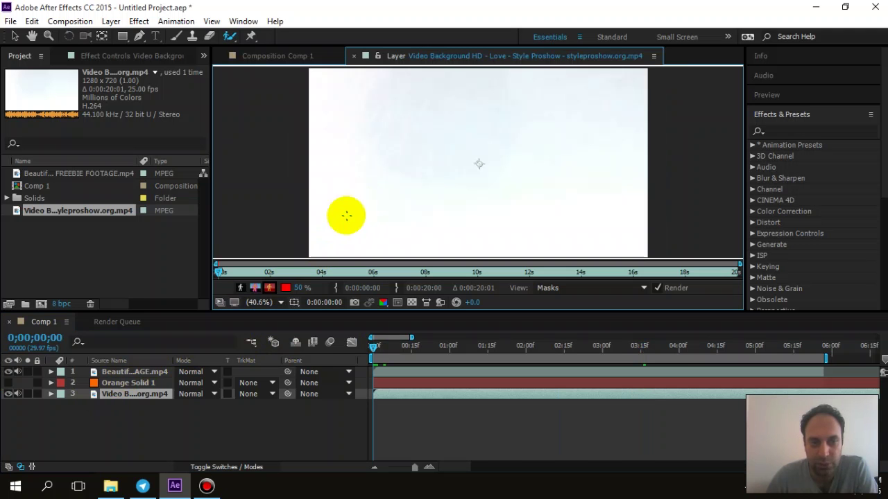
left_click_drag(222, 271, 331, 280)
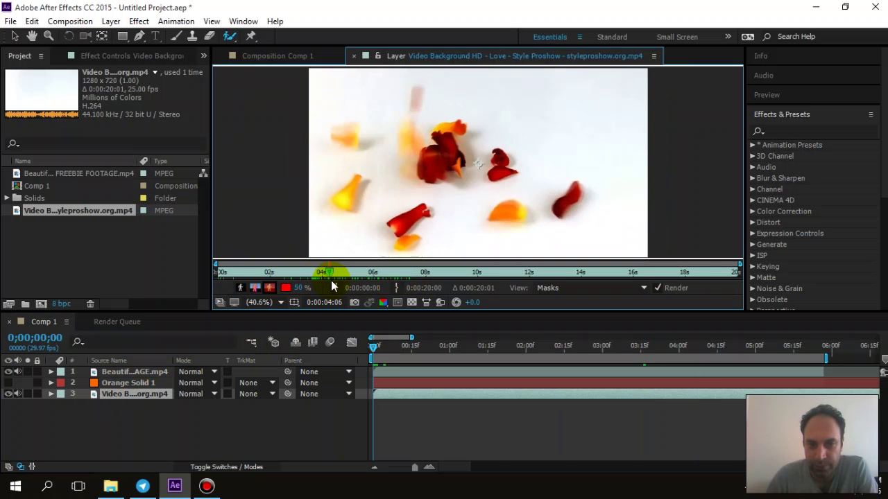
left_click(338, 288)
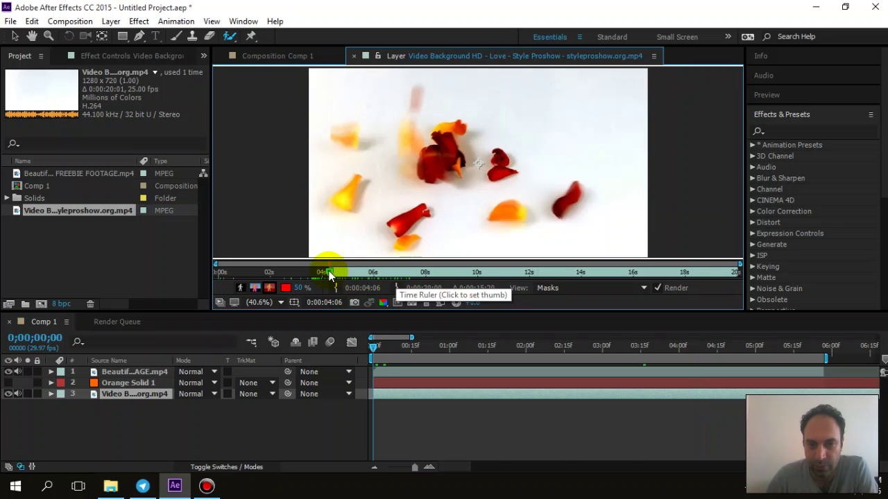
- Return to Comp 1 and preview the woman's cutout over the trimmed petals background
left_click(287, 57)
key("space")
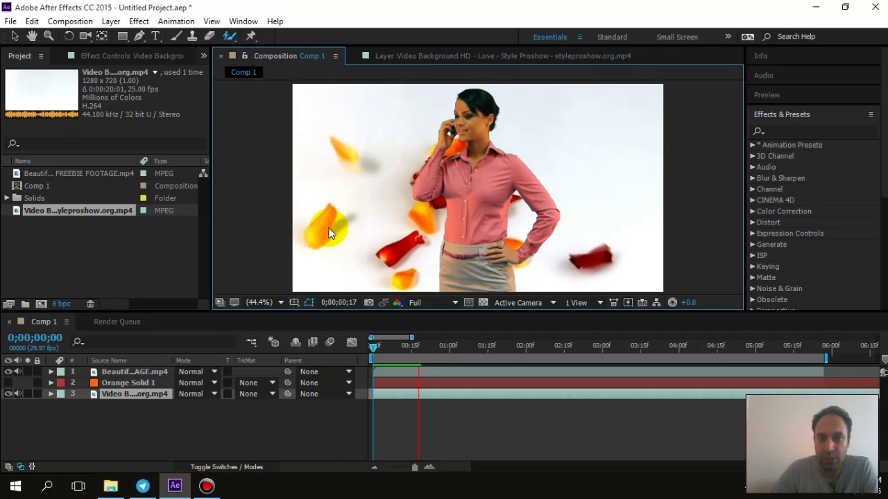
left_click(319, 207)
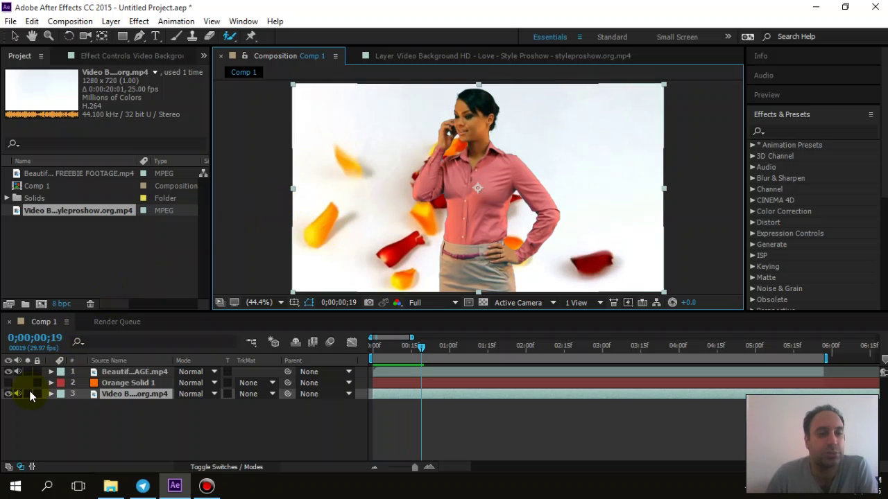
- Hide the petals background layer and add Comp 1 to the render queue, giving the queue more height
left_click(8, 394)
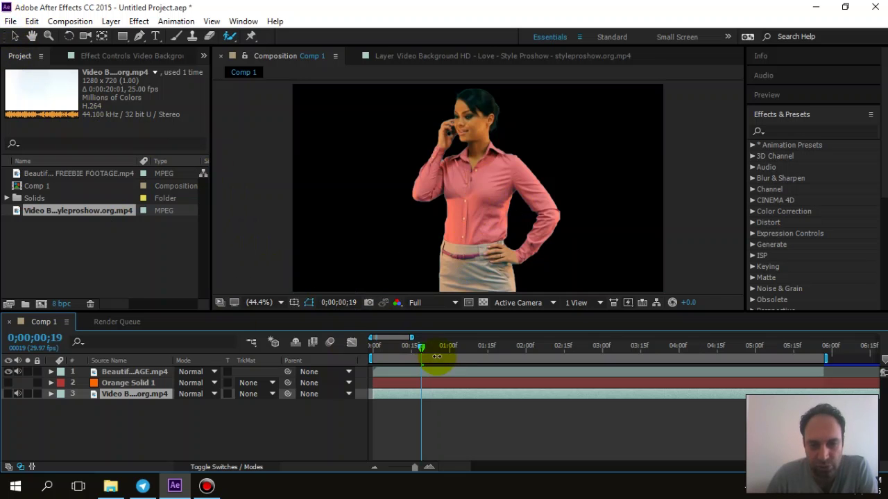
left_click_drag(422, 350, 320, 352)
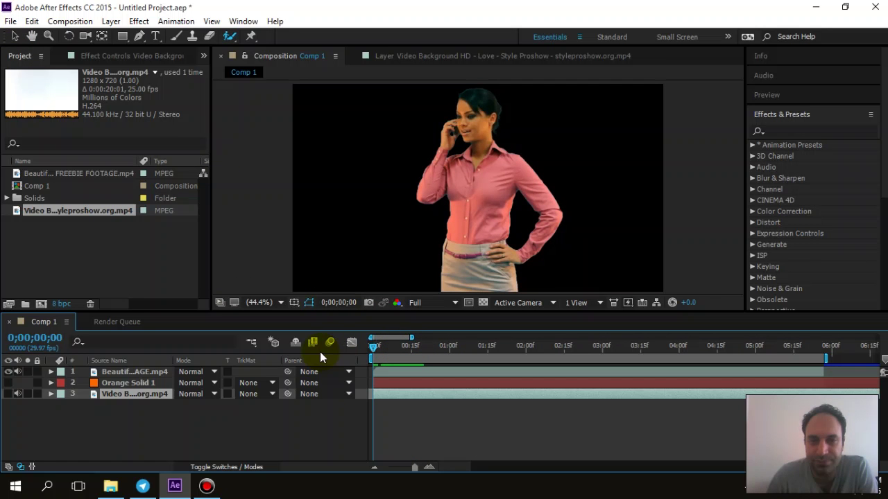
left_click(10, 20)
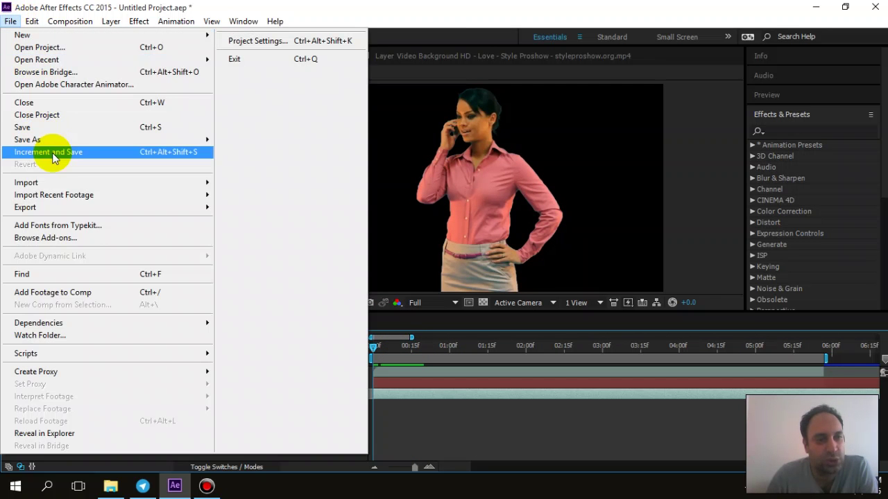
mouse_move(90, 207)
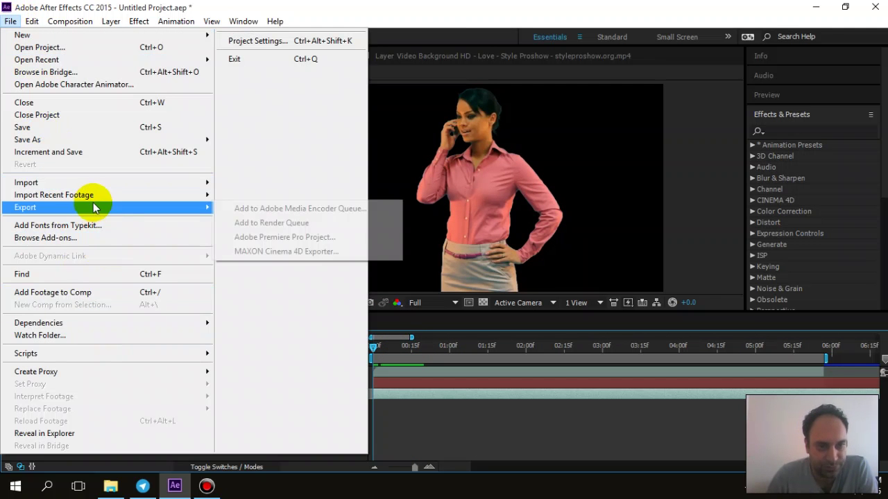
left_click(278, 223)
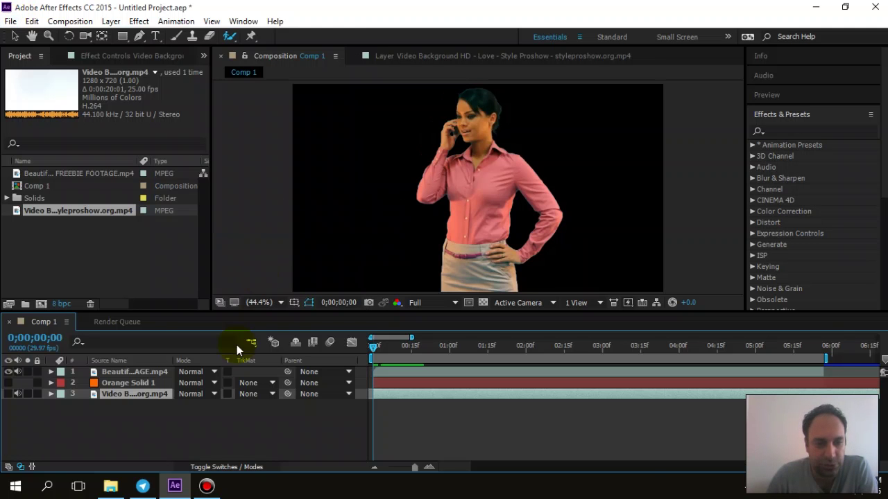
left_click_drag(196, 311, 191, 269)
- Set the AVI output channels to RGB + Alpha and accept the render settings with Best quality and Full resolution
left_click(117, 363)
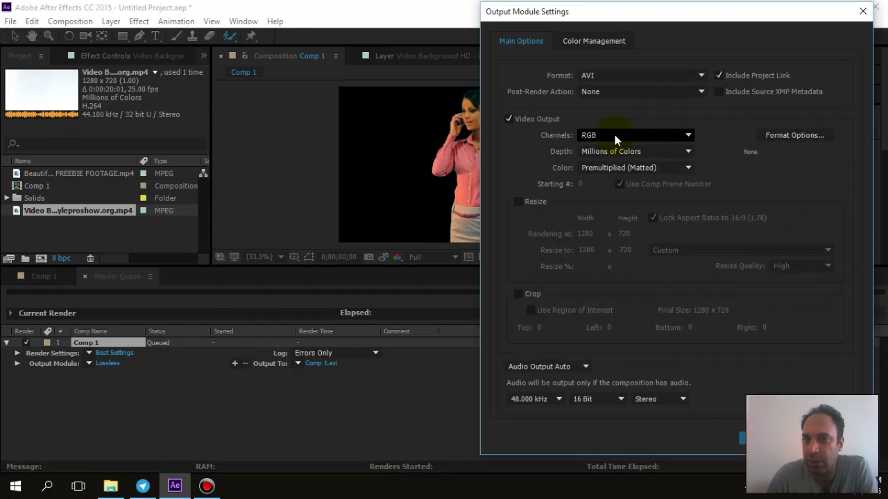
left_click(614, 135)
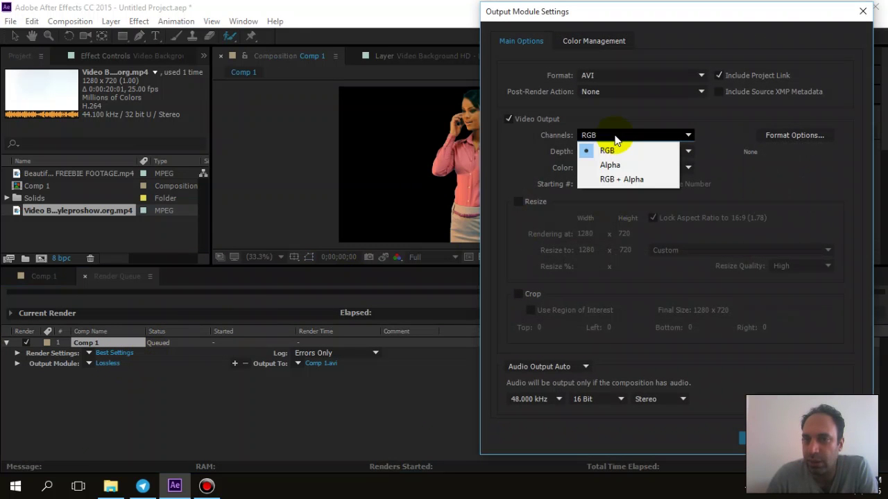
left_click(625, 180)
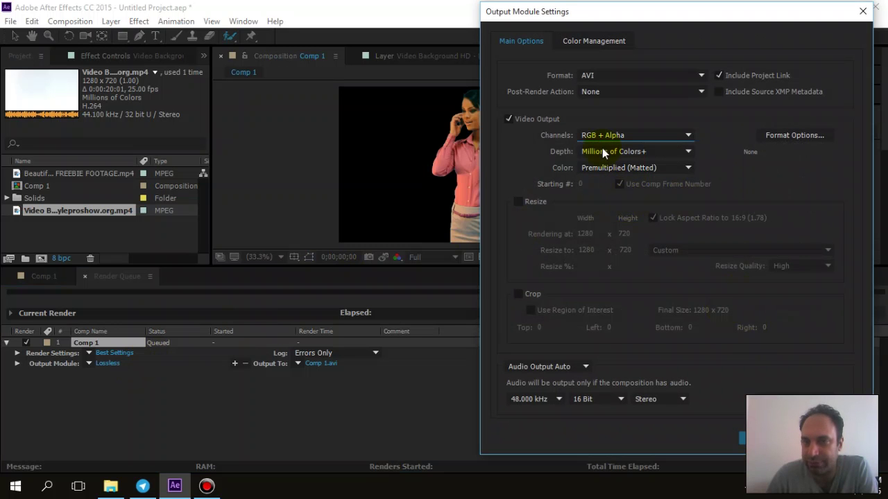
left_click(755, 438)
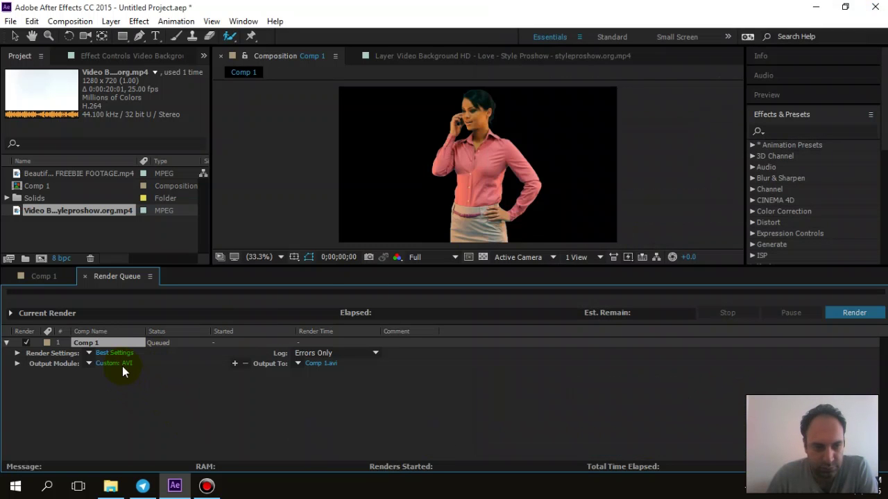
left_click(123, 353)
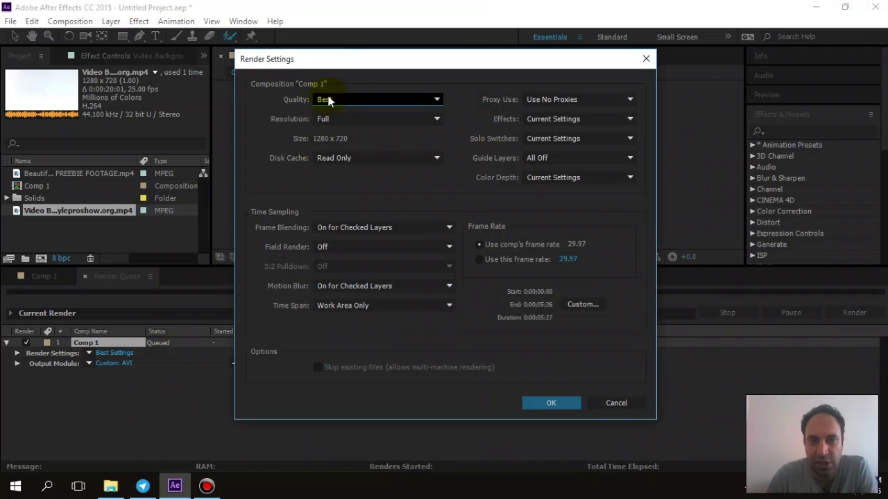
left_click(542, 401)
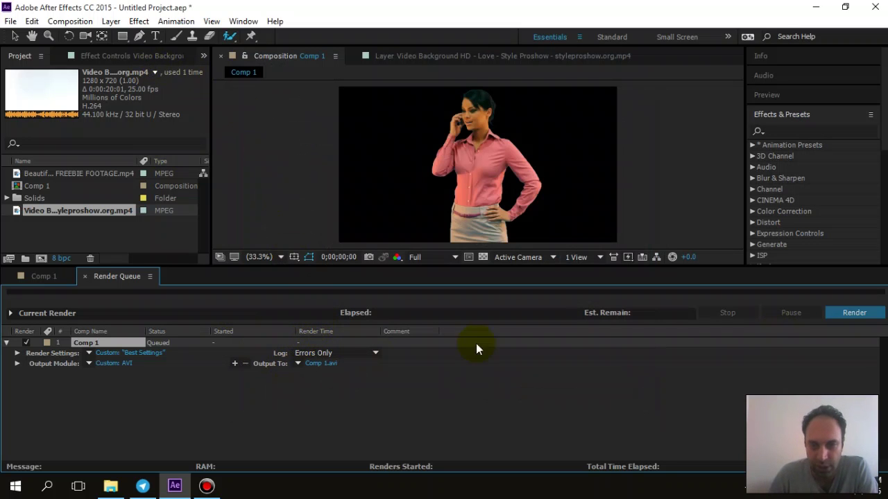
- Set the output location to the desktop as Comp 1.avi and render the composition
left_click(319, 367)
left_click(232, 166)
left_click(511, 363)
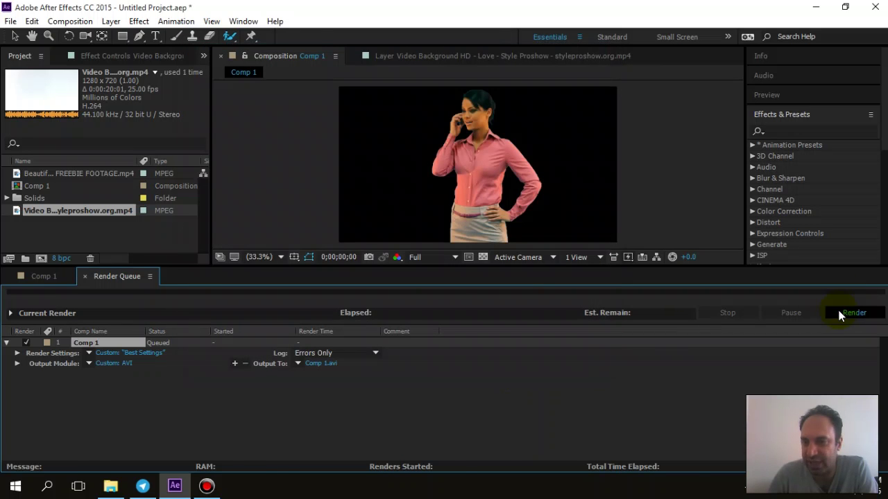
left_click(842, 312)
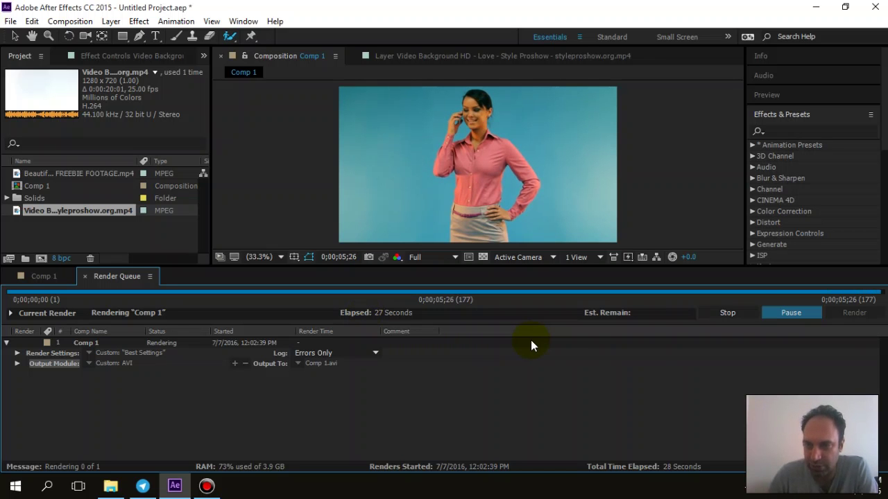
- Switch to the desktop, open the rendered Comp 1.avi in KMPlayer, and minimize the Bandicam window
left_click(817, 9)
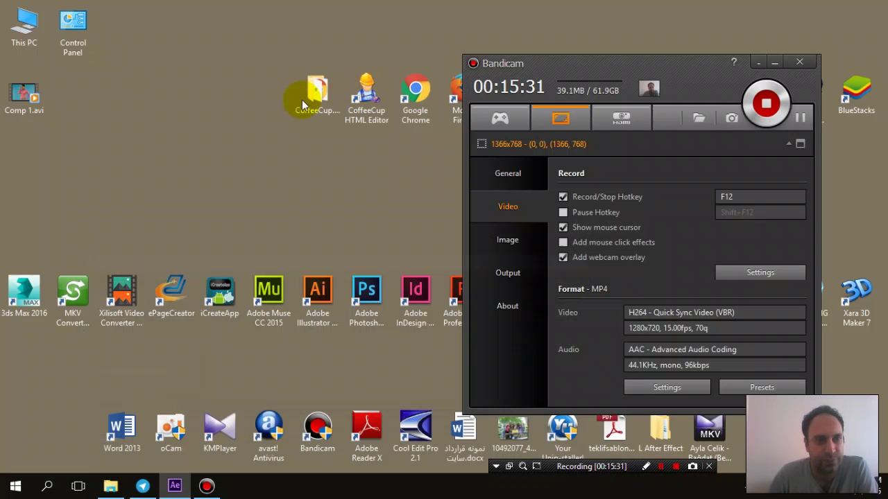
double_click(44, 102)
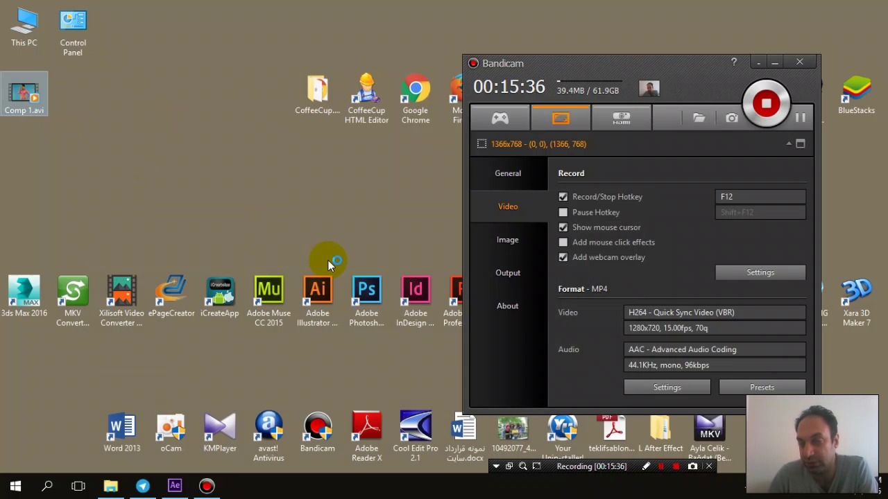
left_click(775, 63)
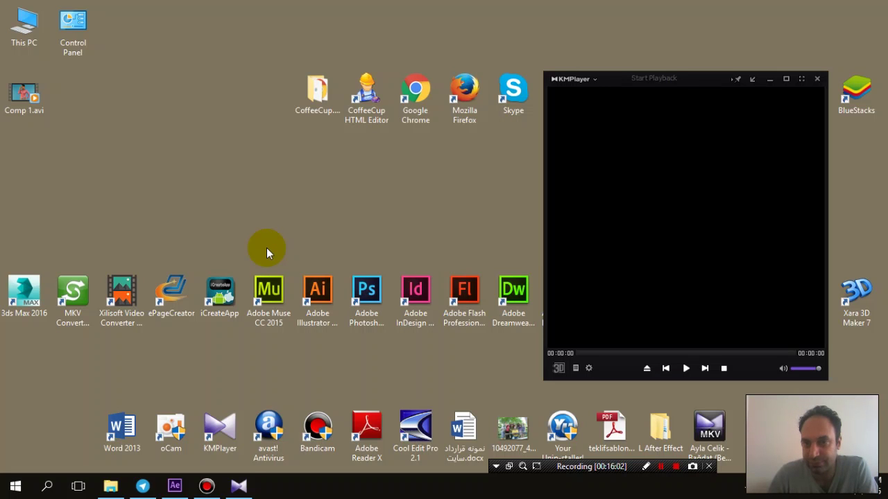
- Enlarge the player and replay Comp 1.avi from the beginning to check the rendered cutout
left_click(801, 77)
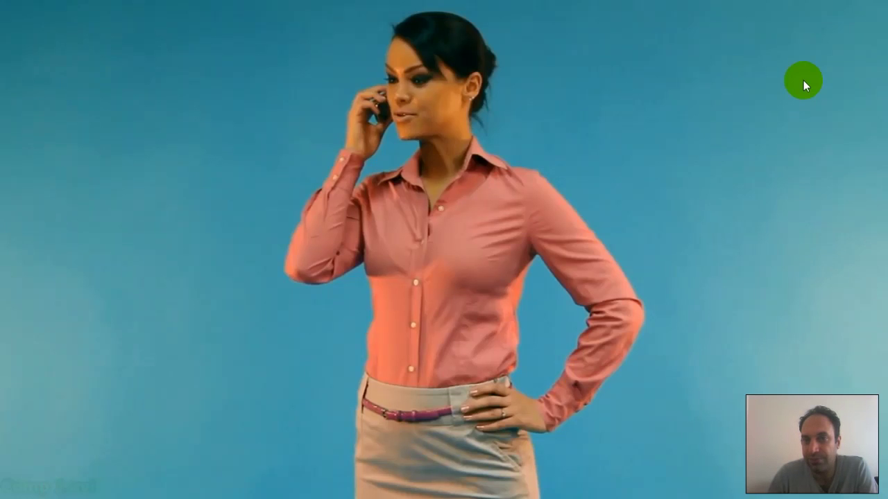
left_click(123, 472)
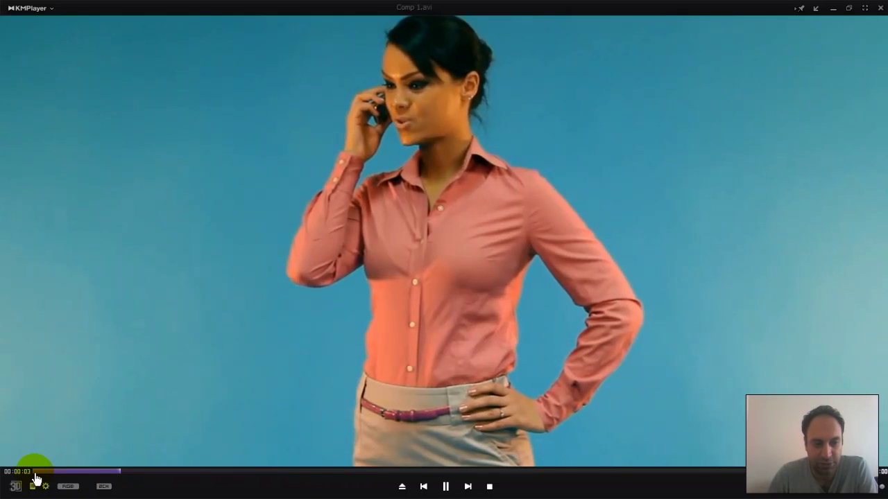
left_click(38, 471)
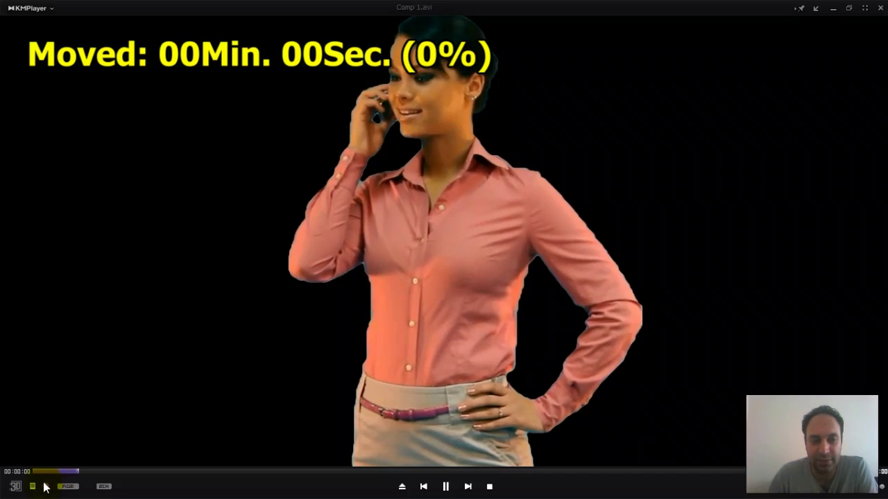
left_click(37, 472)
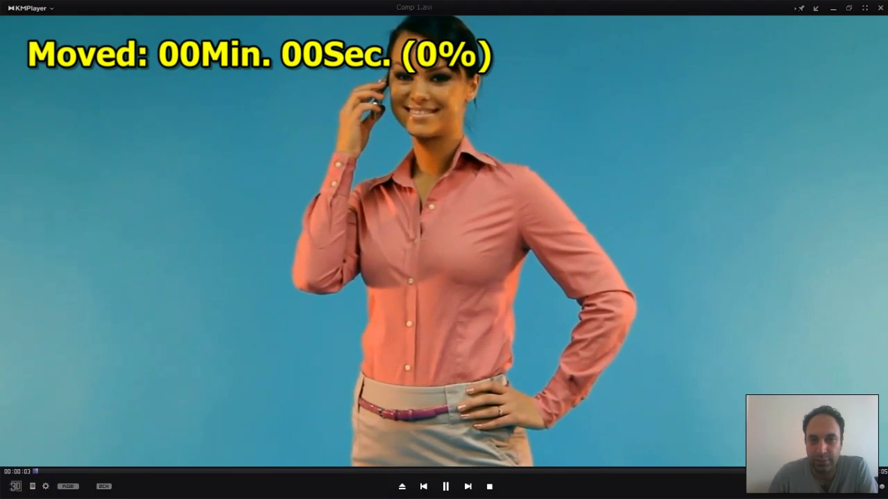
- Close KMPlayer, play Comp 1.avi from the desktop in Windows Media Player at a larger window size, and close that player
left_click(377, 149)
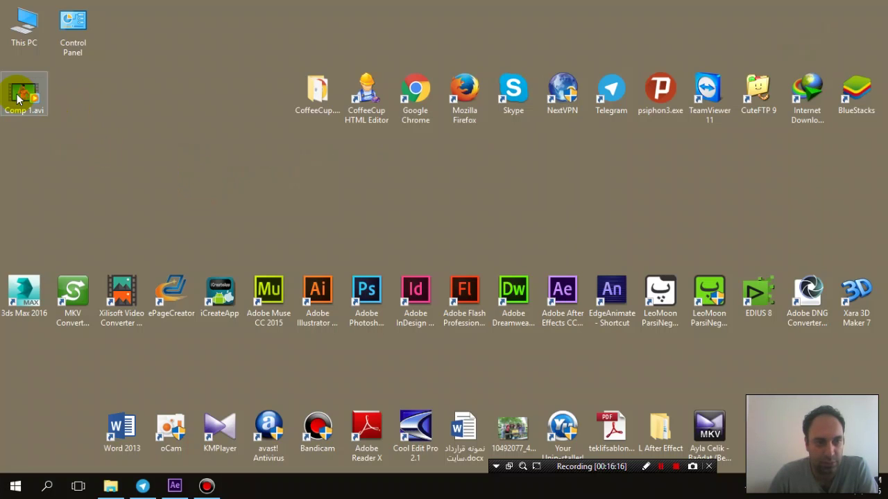
right_click(20, 91)
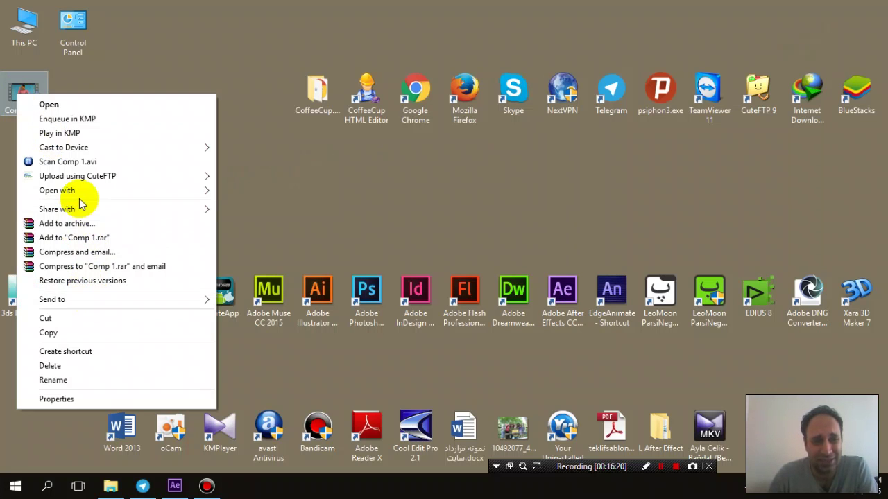
mouse_move(81, 196)
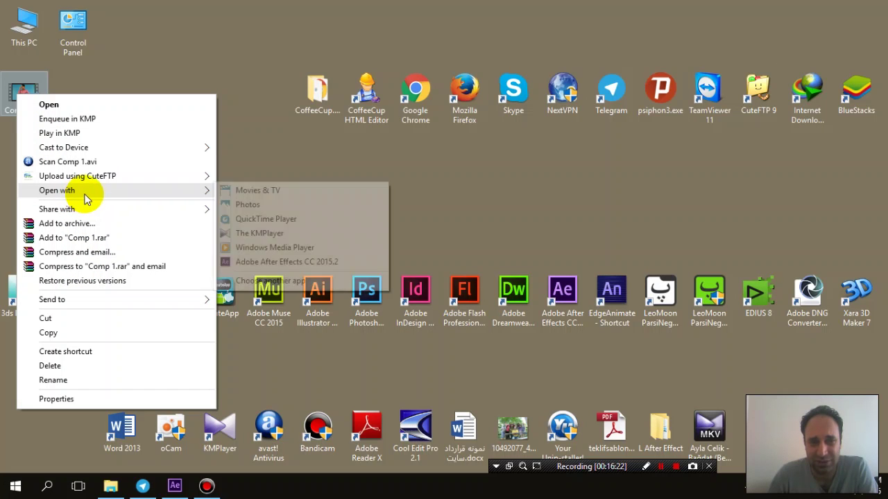
left_click(260, 246)
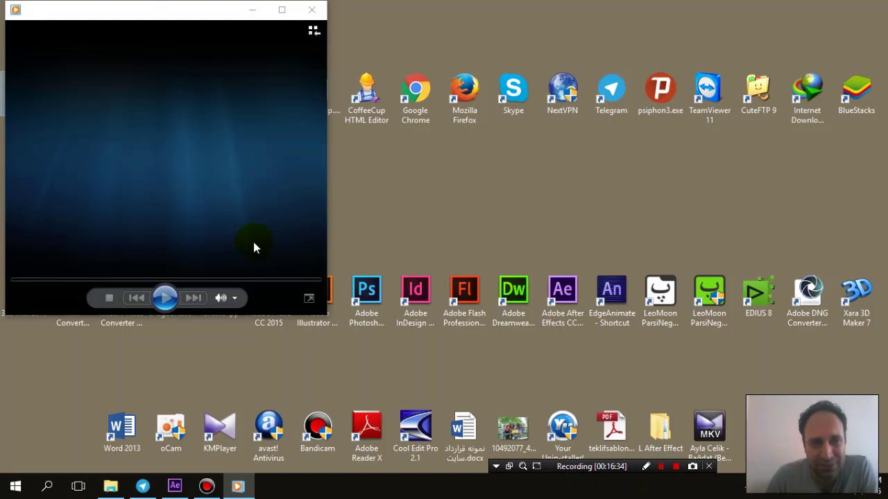
left_click(137, 12)
double_click(137, 10)
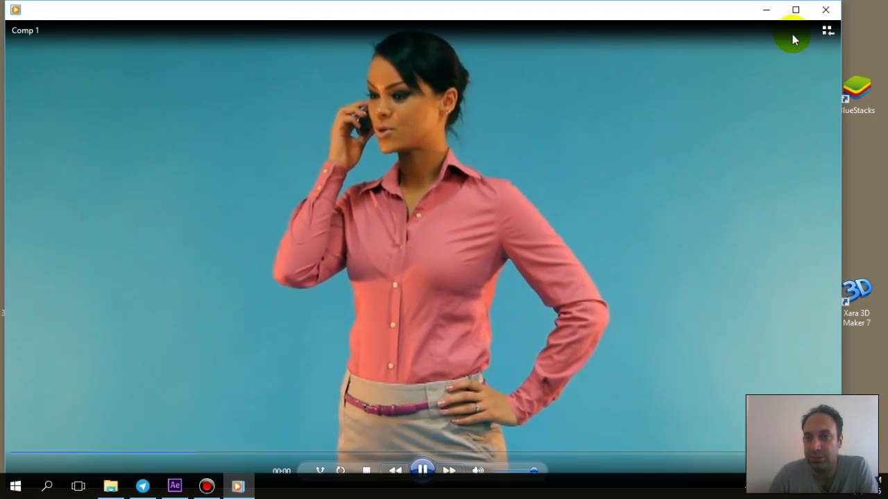
key("alt+F4")
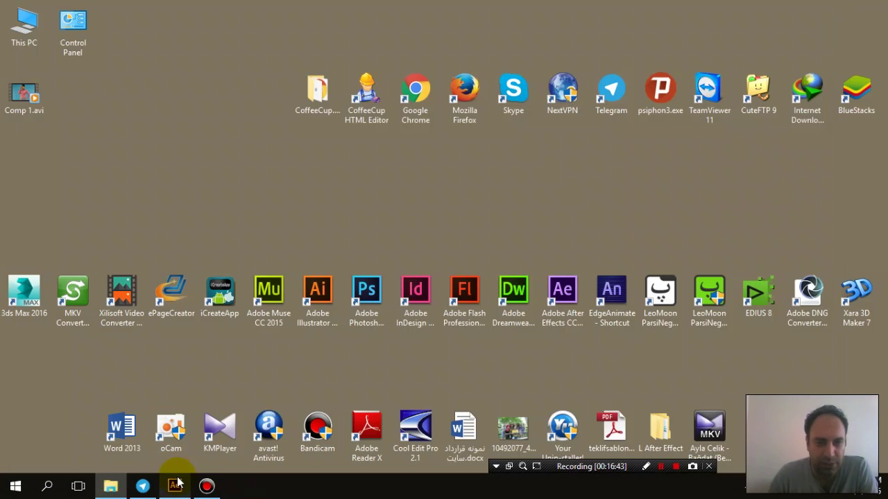
- Switch back to After Effects and import the rendered Comp 1.avi from the desktop into the project
left_click(178, 482)
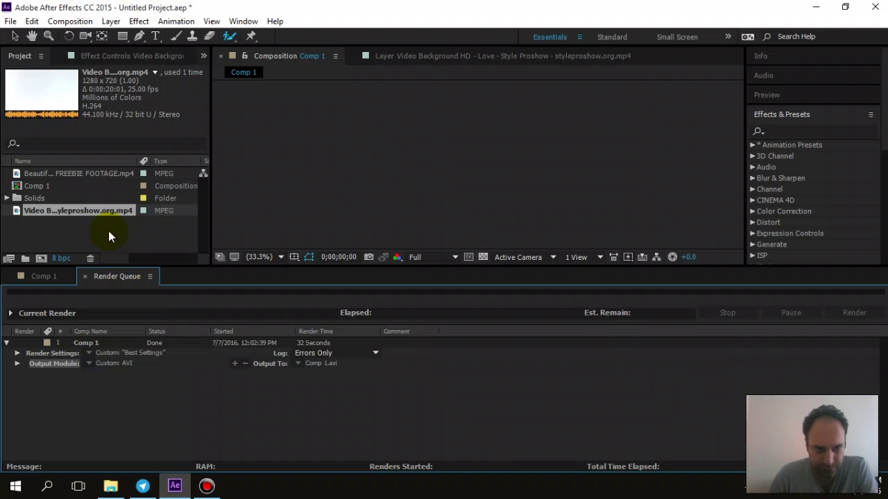
left_click(107, 231)
double_click(108, 230)
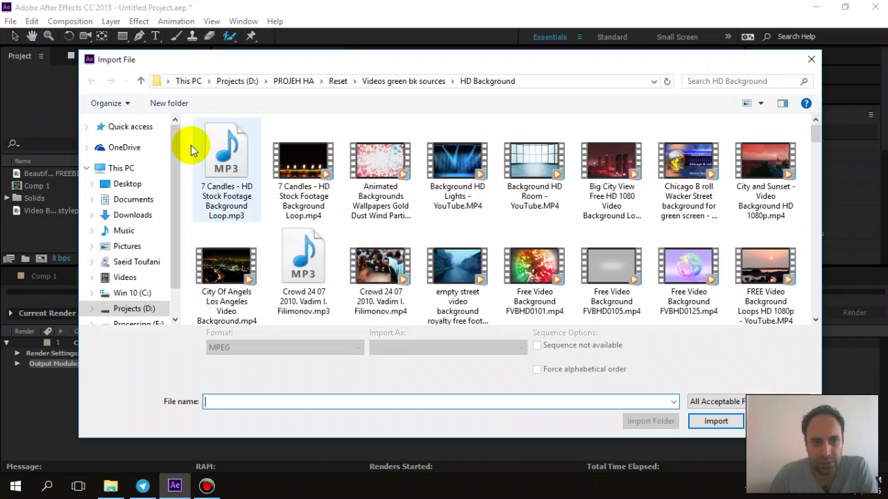
left_click(128, 182)
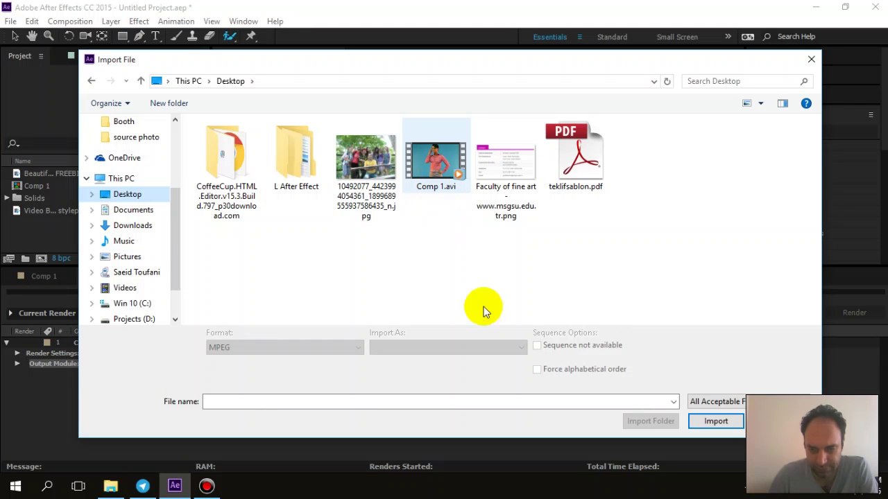
left_click(719, 423)
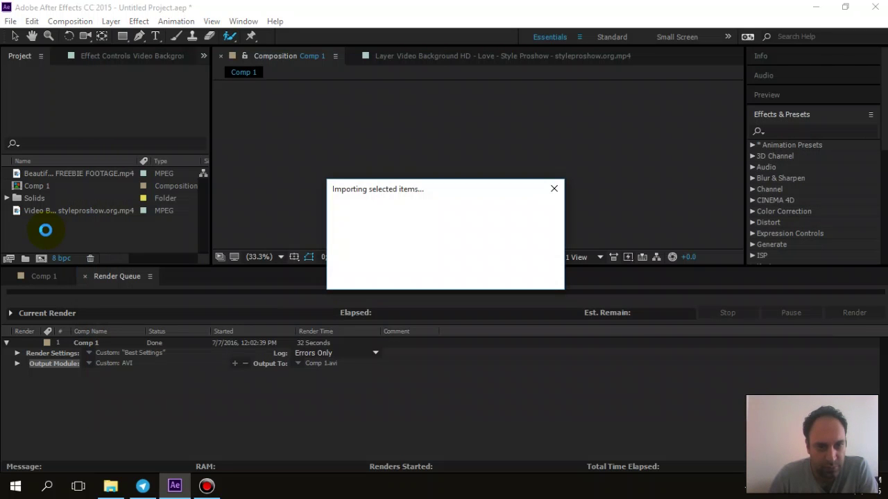
- Create a new composition named Comp 2 with the HDV/HDTV 720 29.97 preset, 1280 x 720, and a duration of 0;01;30;10
left_click(33, 277)
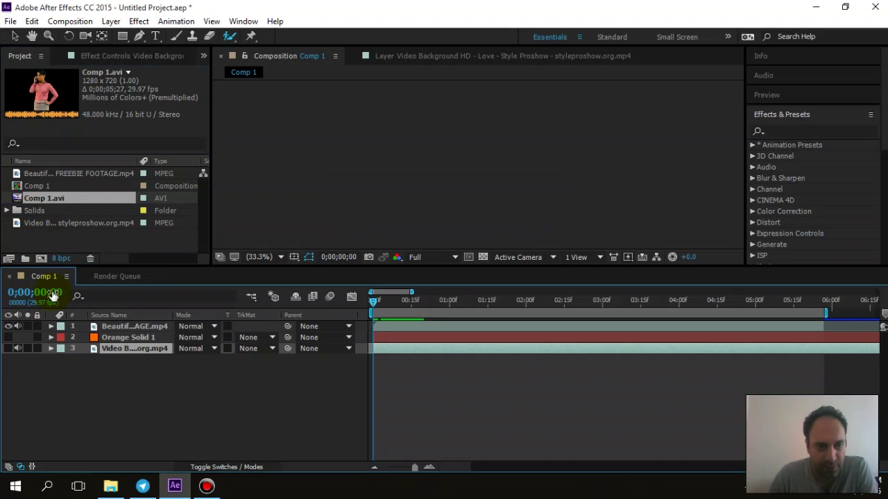
right_click(52, 239)
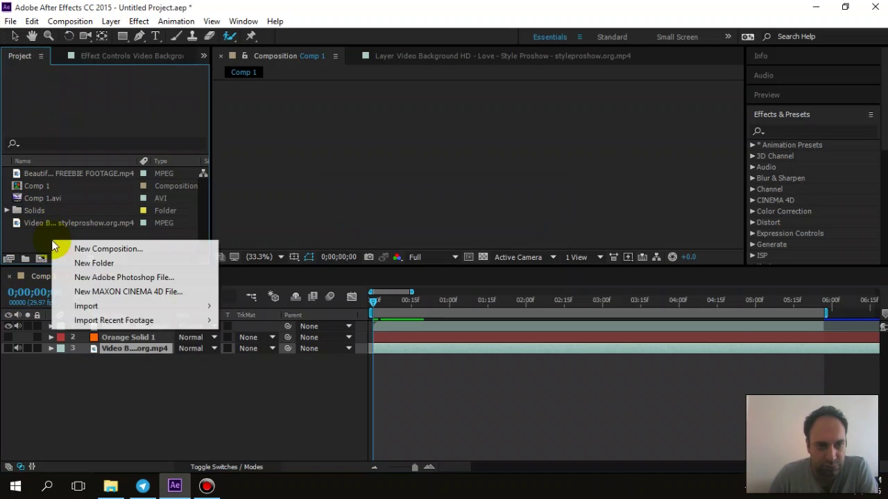
left_click(125, 246)
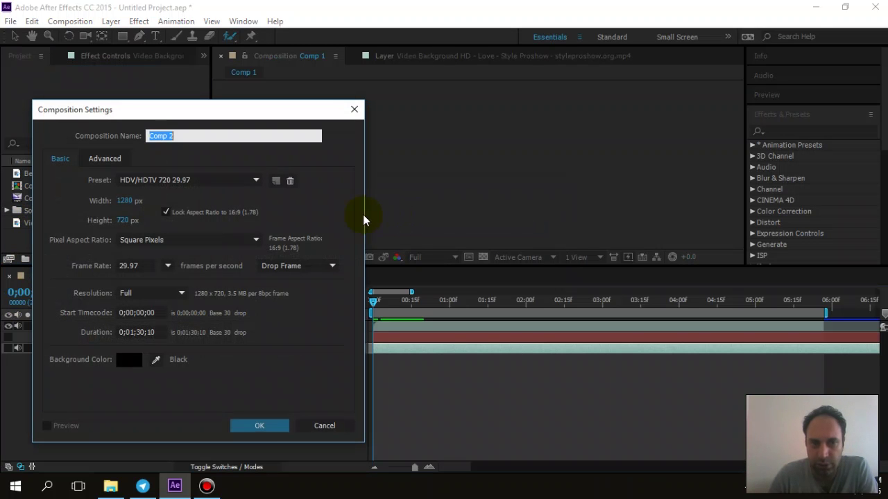
left_click(267, 425)
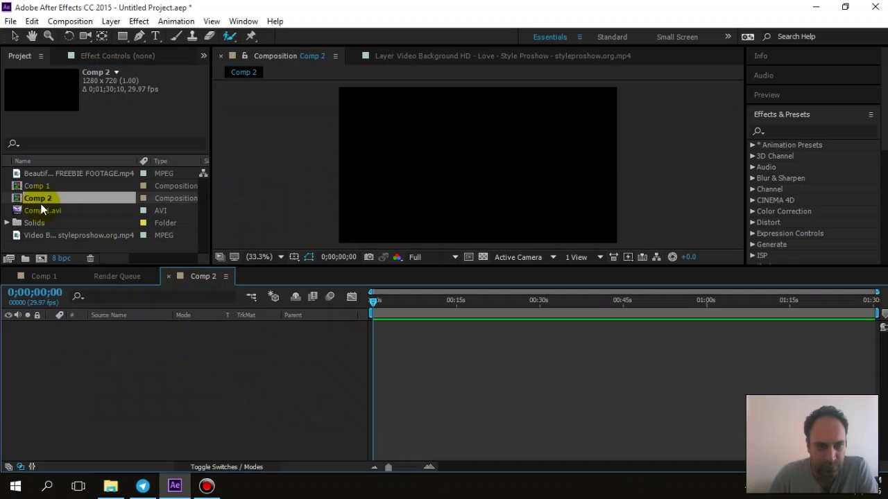
- Add Comp 1.avi as a layer in Comp 2 and scrub its first frames to check the cutout
left_click(39, 211)
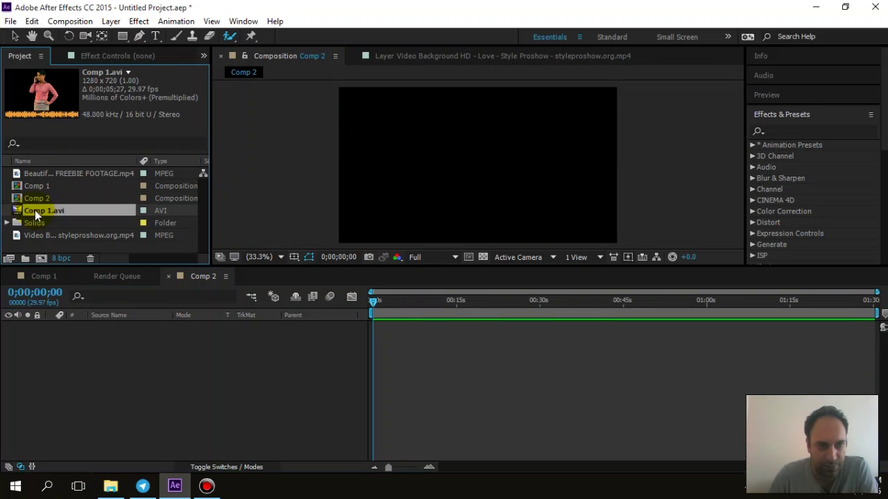
left_click_drag(74, 355, 77, 367)
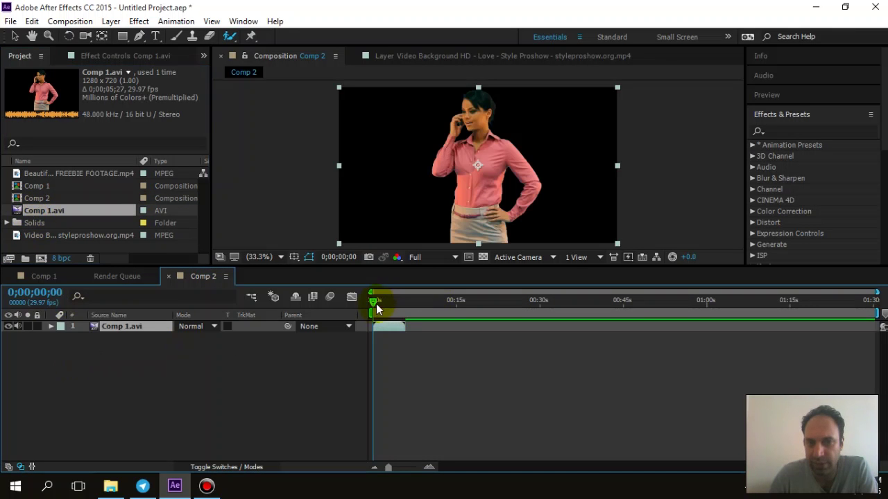
left_click(455, 210)
left_click_drag(378, 306, 356, 301)
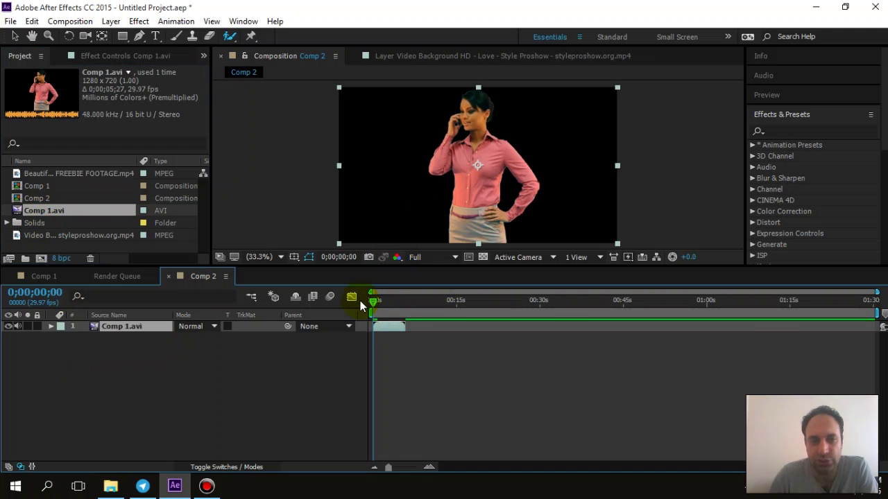
right_click(200, 358)
mouse_move(249, 234)
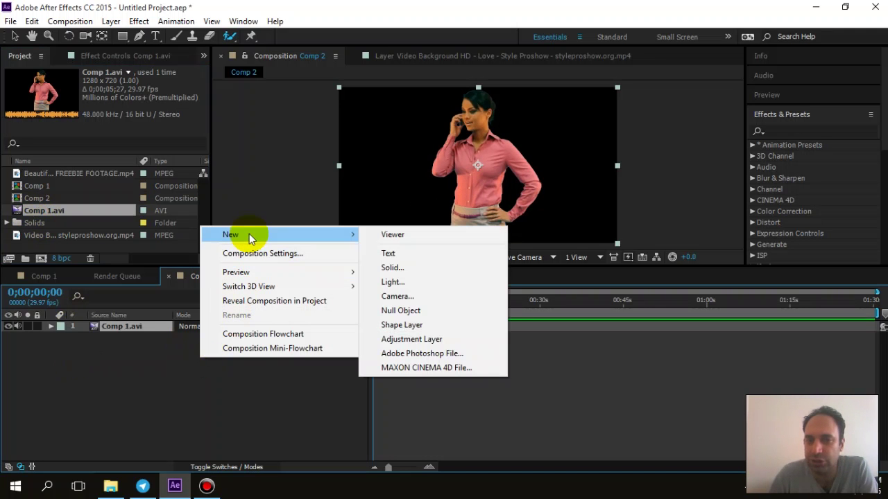
left_click(75, 238)
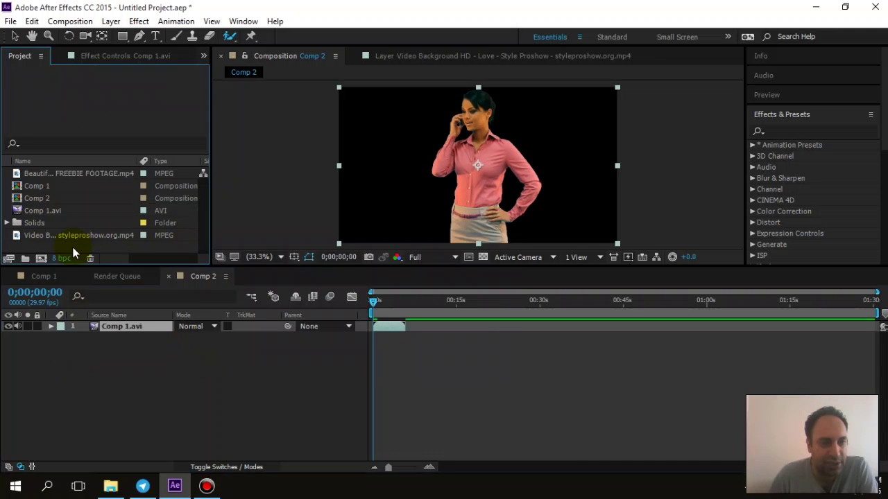
- Start another footage import and browse to the HD Background folder under PROJEH HA, Reset, Videos green bk sources on drive D
double_click(71, 250)
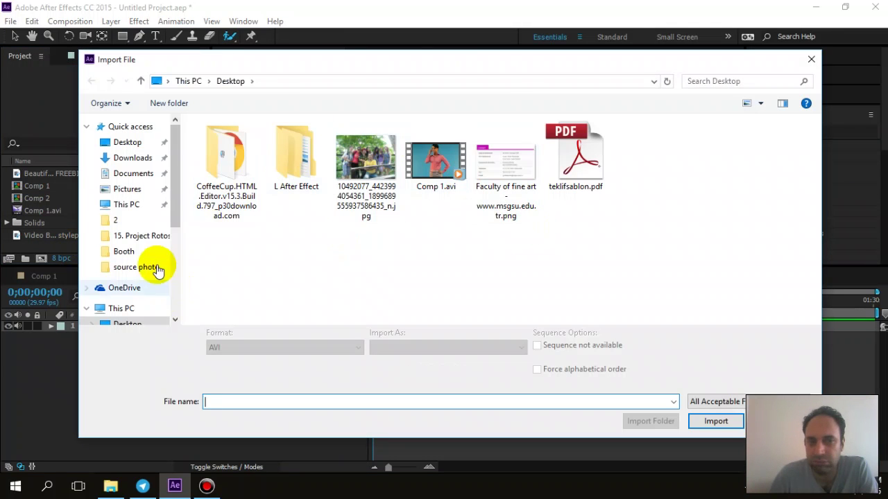
scroll(159, 264, "down", 3)
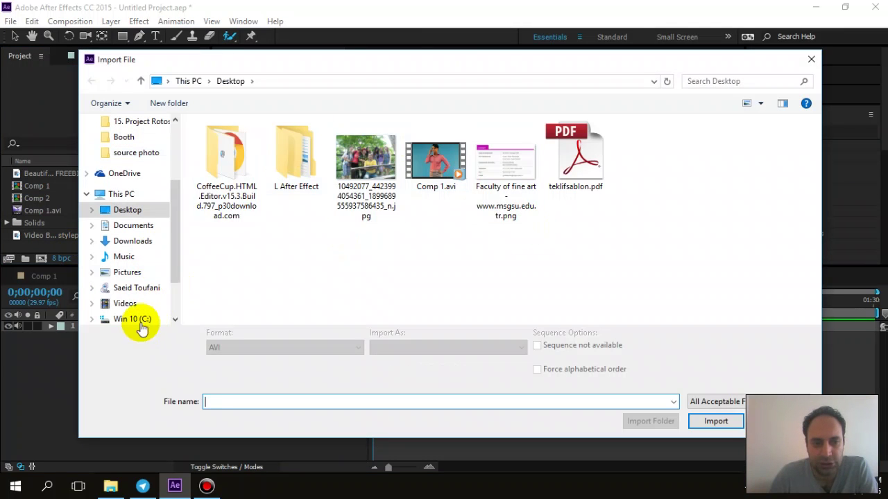
scroll(177, 301, "down", 3)
left_click(154, 272)
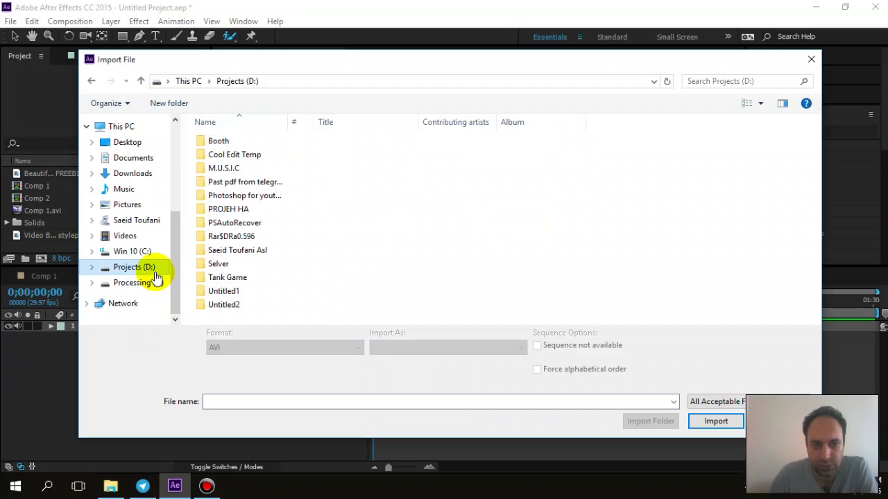
left_click(241, 213)
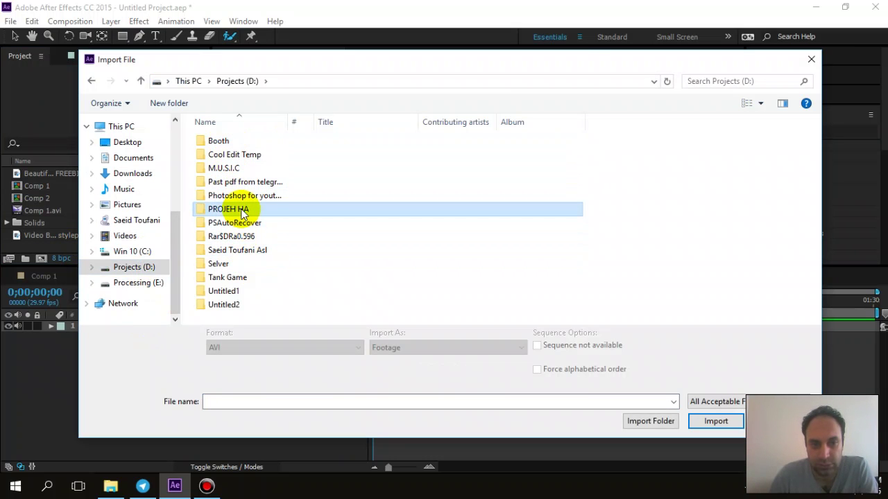
double_click(241, 212)
double_click(220, 278)
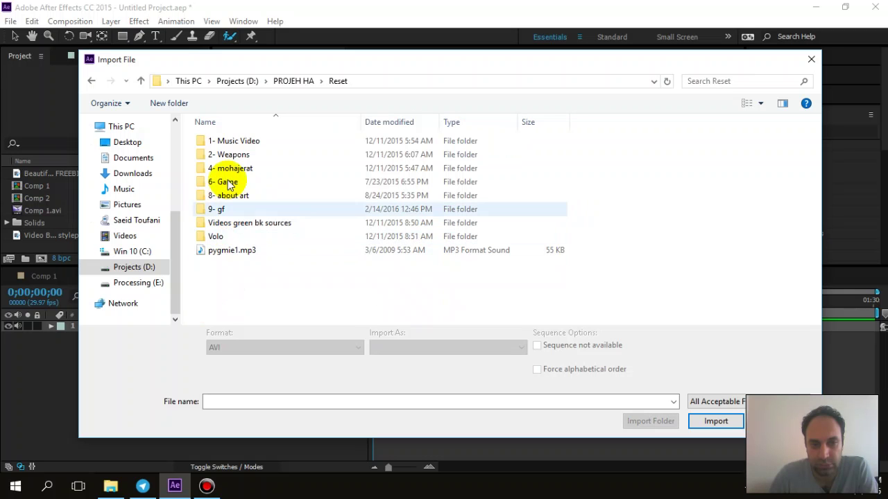
double_click(224, 223)
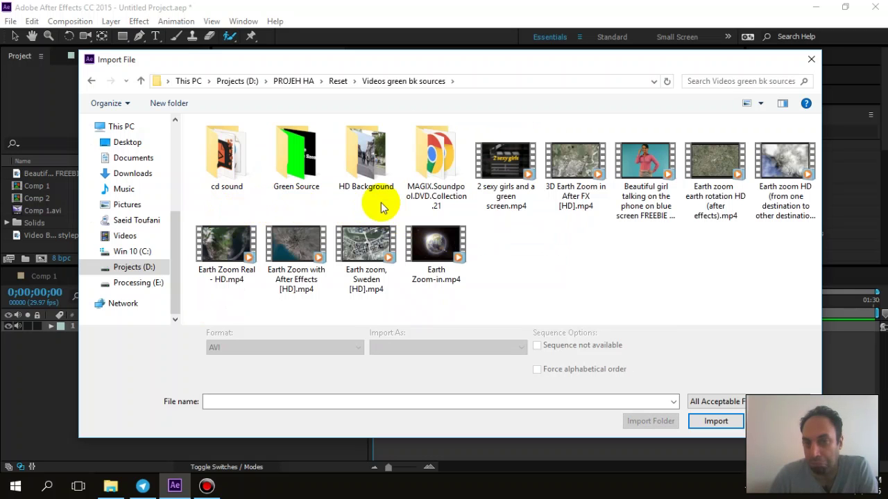
double_click(353, 164)
- Import the HD Live Television Control Room Backdrop Studio video and place it beneath Comp 1.avi in Comp 2
scroll(453, 224, "down", 6)
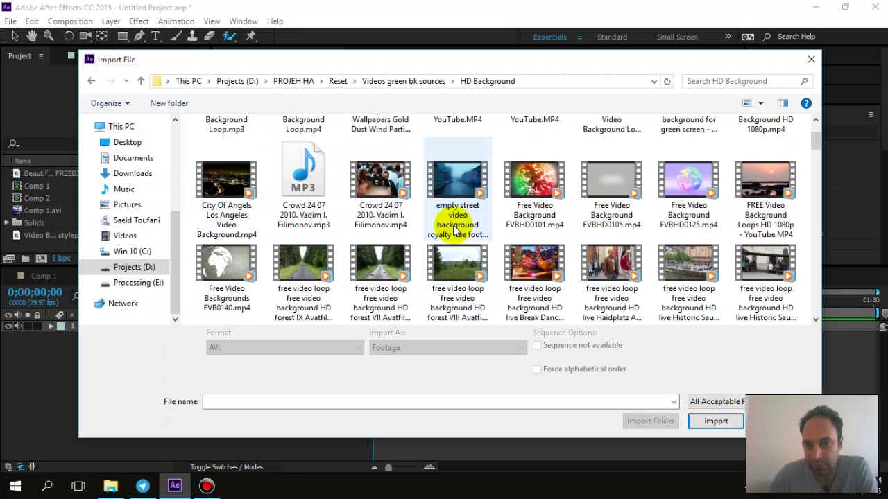
scroll(453, 225, "down", 1)
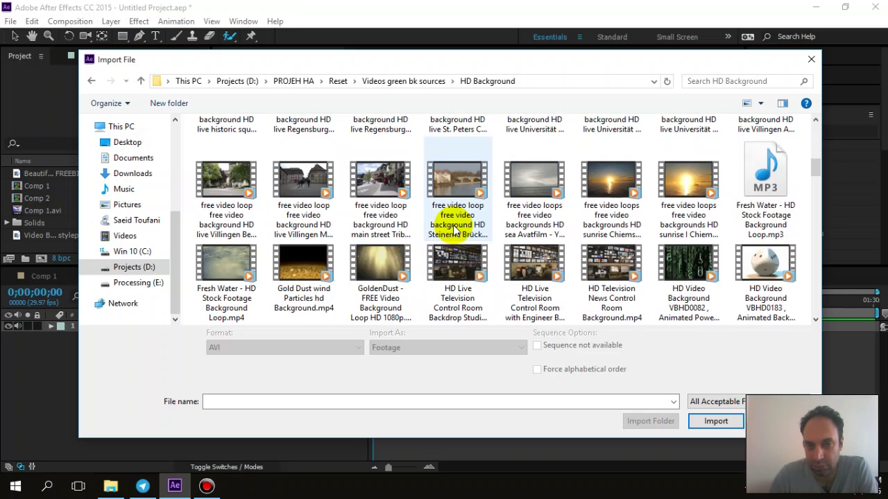
scroll(454, 229, "down", 1)
double_click(457, 208)
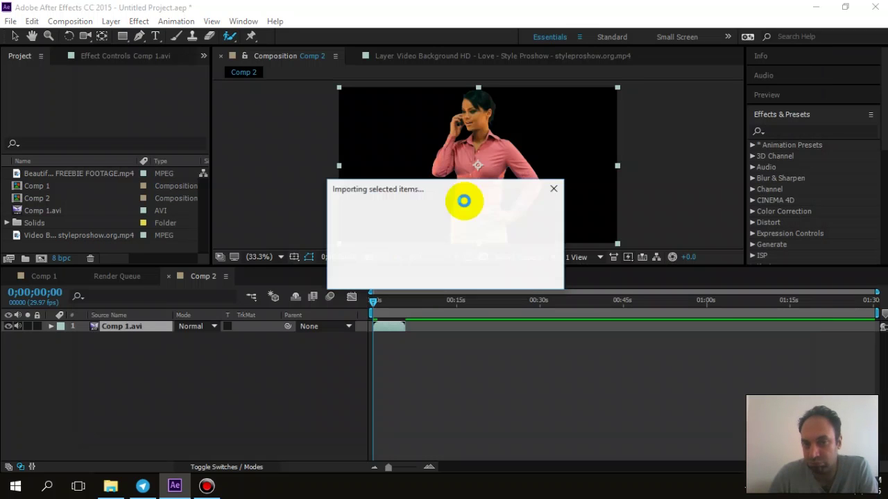
left_click_drag(28, 222, 34, 350)
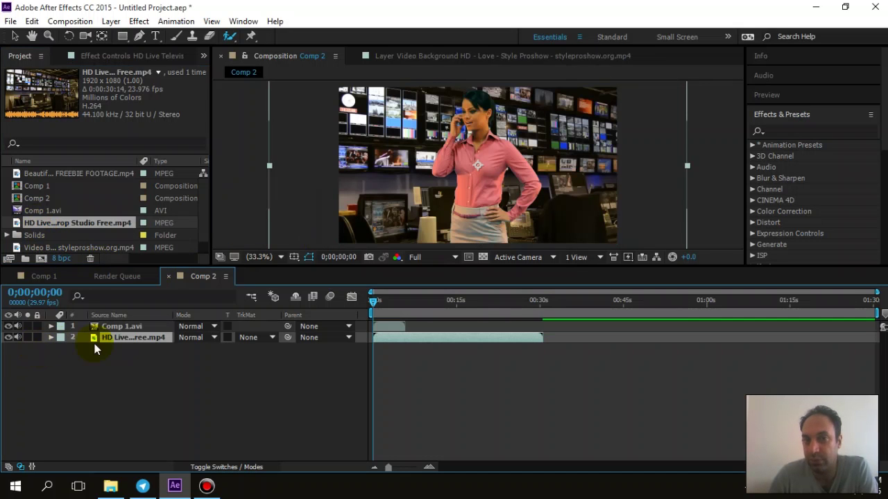
- Move the Comp 1.avi layer so the woman stands at the left of the frame, and maximize the composition view to inspect her
left_click(129, 327)
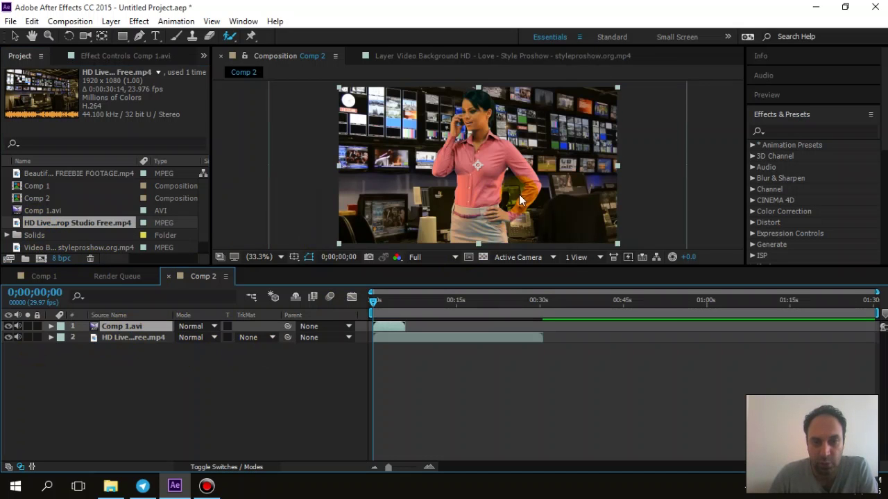
left_click_drag(477, 200, 520, 200)
left_click_drag(404, 199, 388, 211)
left_click(377, 299)
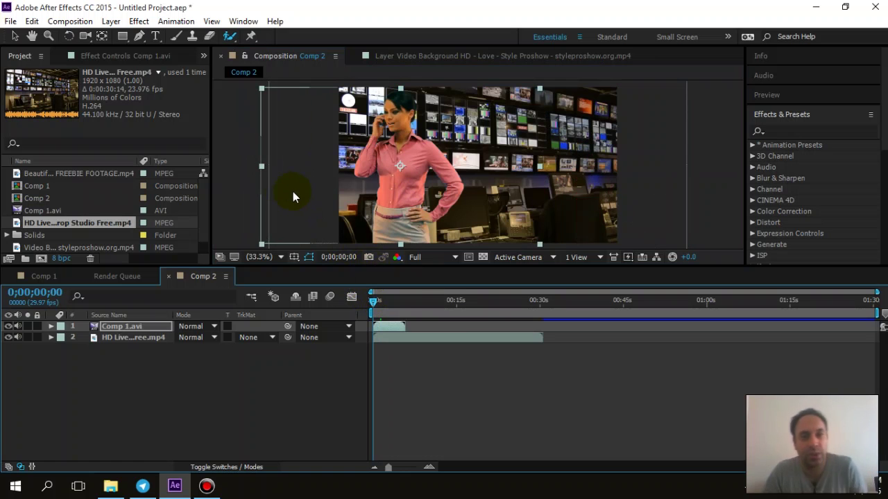
key("grave")
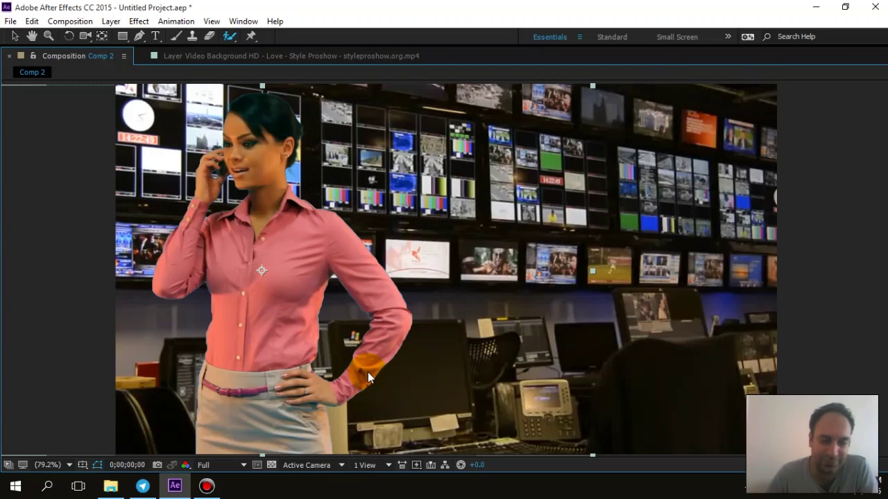
- Choose the Brush tool, show the petals video's layer view, and select the blue-screen girl footage layer in Comp 1
left_click(183, 36)
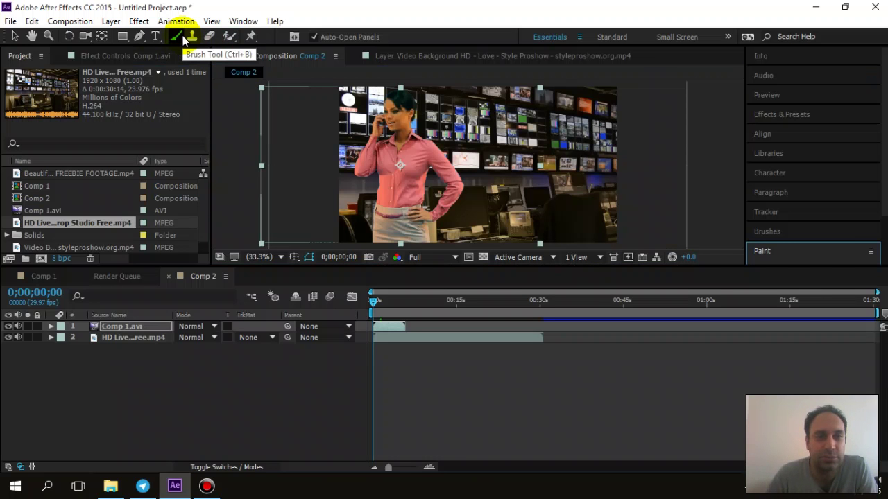
left_click(410, 57)
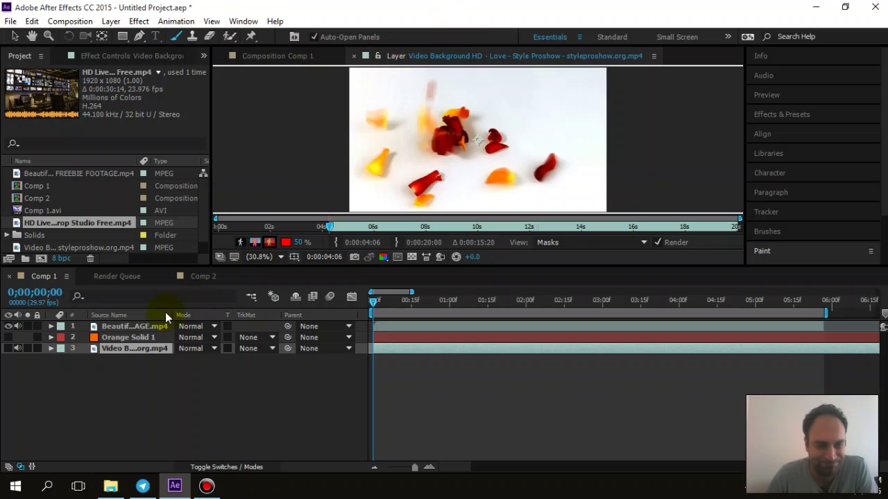
left_click(137, 327)
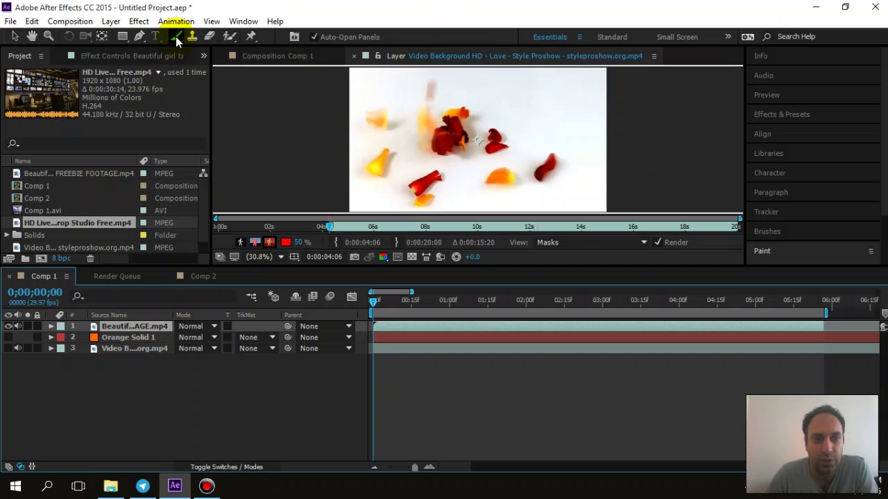
- Choose the Refine Edge tool, collapse the finished Comp 1 item in the render queue, and return to the Comp 1 timeline
left_click(229, 38)
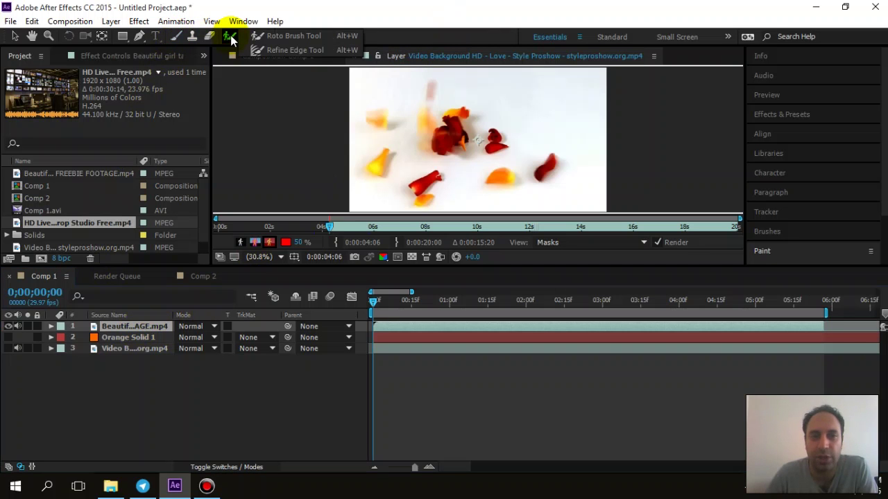
left_click(264, 47)
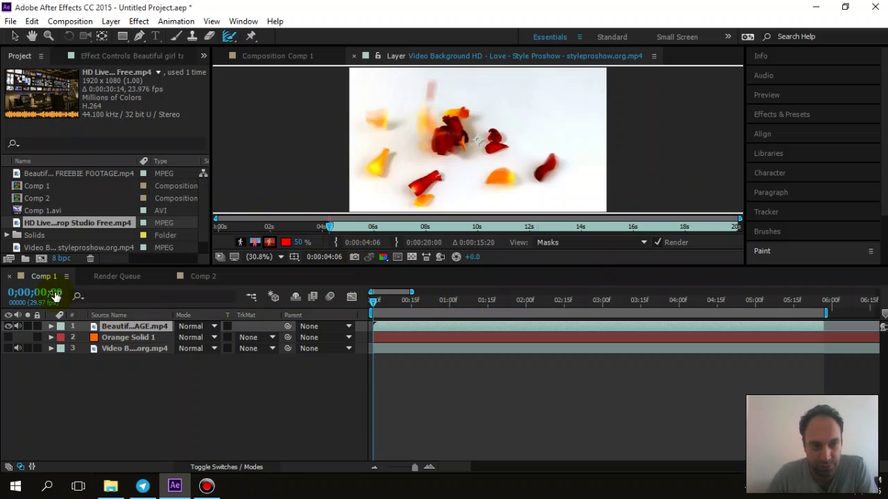
left_click(119, 275)
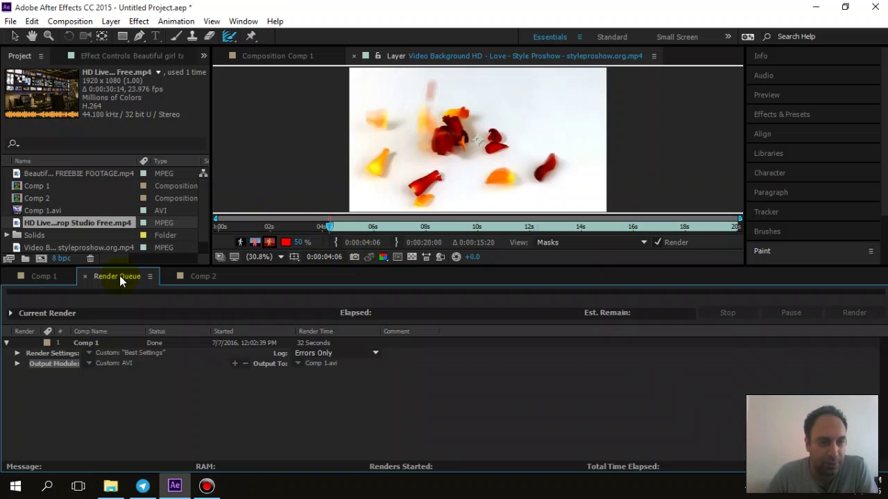
left_click(7, 342)
left_click(44, 278)
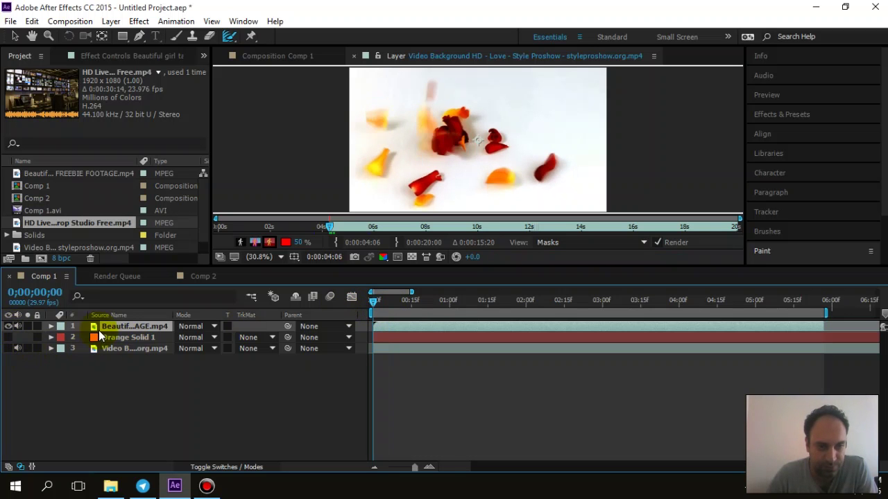
- Show the Comp 1 composition view and check the woman over the petals video, leaving her layer uppermost and the petals hidden
left_click_drag(105, 366, 105, 376)
left_click_drag(370, 299, 333, 304)
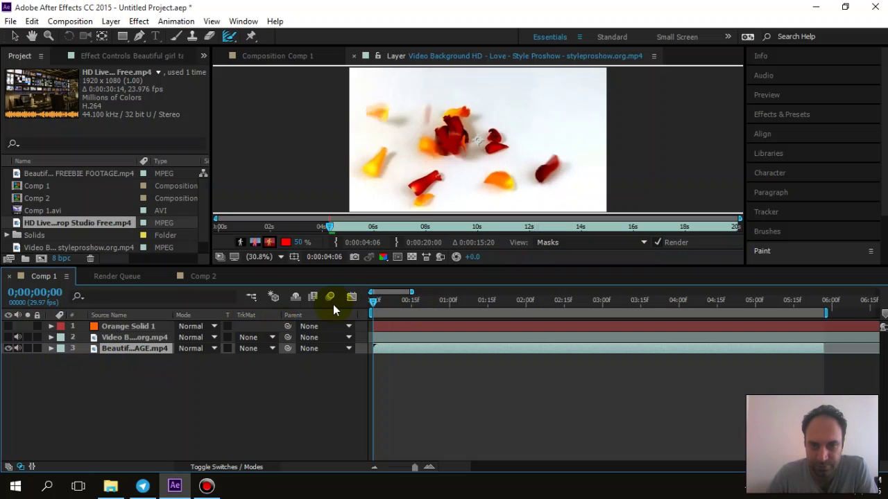
left_click(265, 58)
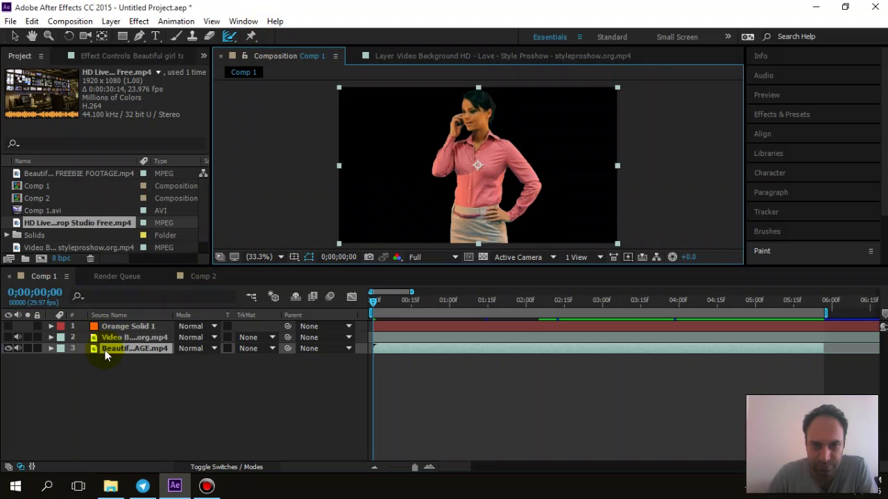
left_click_drag(105, 351, 111, 327)
left_click(9, 348)
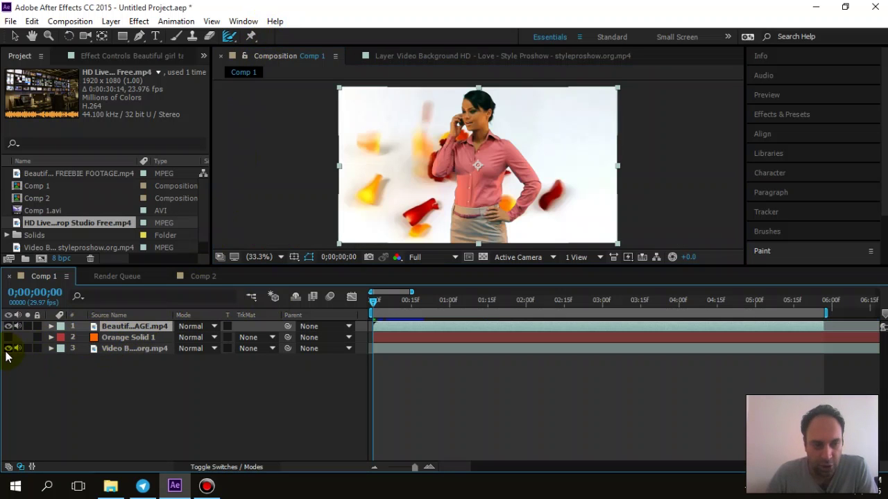
left_click(8, 349)
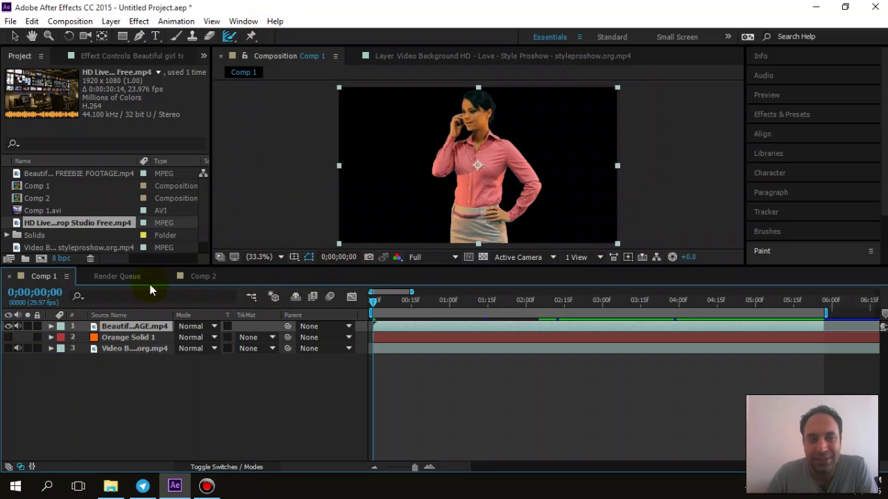
- Add Comp 1 to the render queue for a second export
left_click(11, 20)
mouse_move(65, 207)
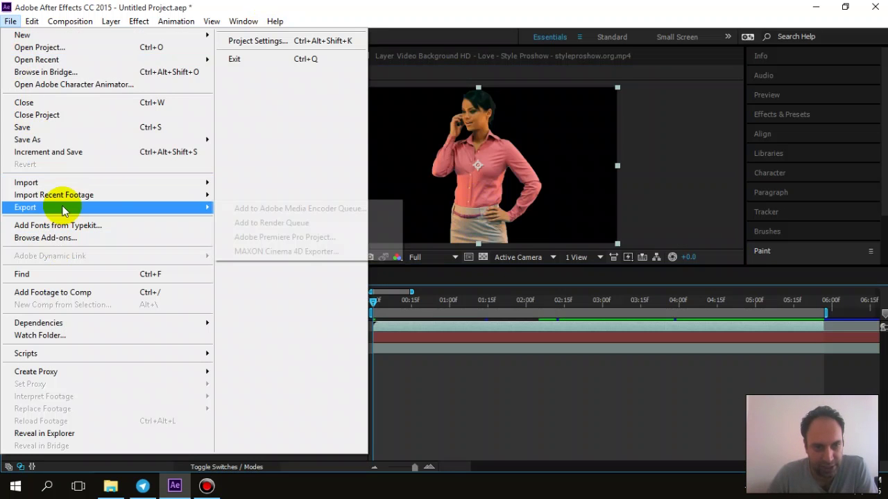
left_click(263, 221)
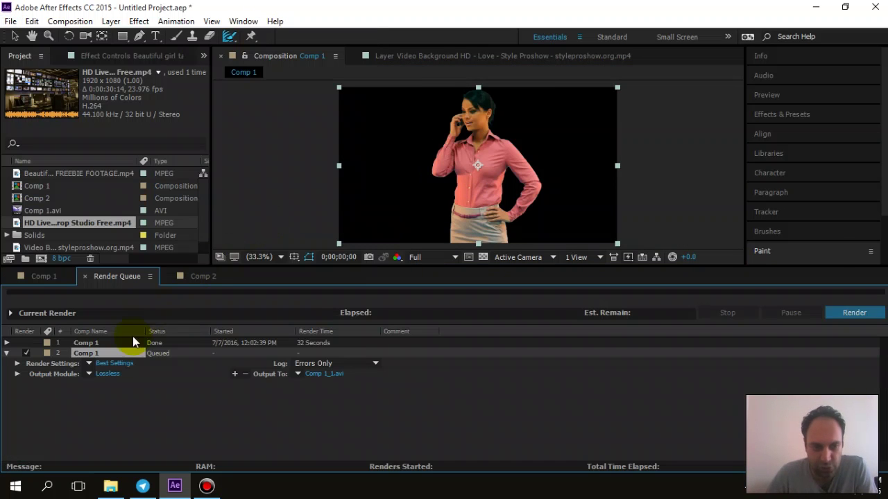
- Set the new render's output channels to Alpha only and render it as Comp 1_1.avi
left_click(108, 375)
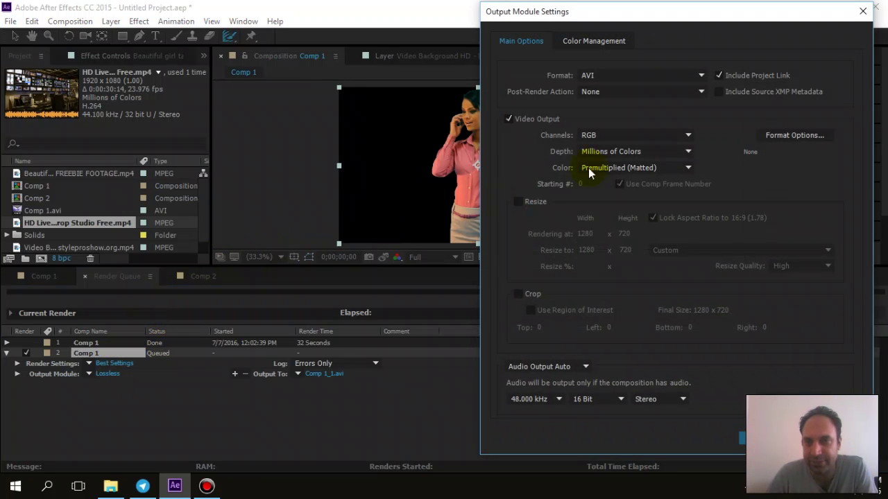
left_click(635, 149)
left_click(630, 138)
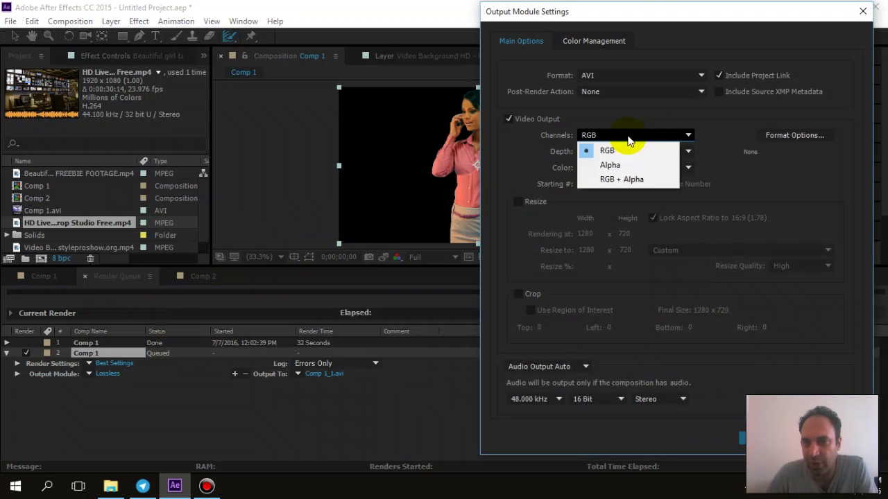
left_click(619, 165)
left_click(763, 438)
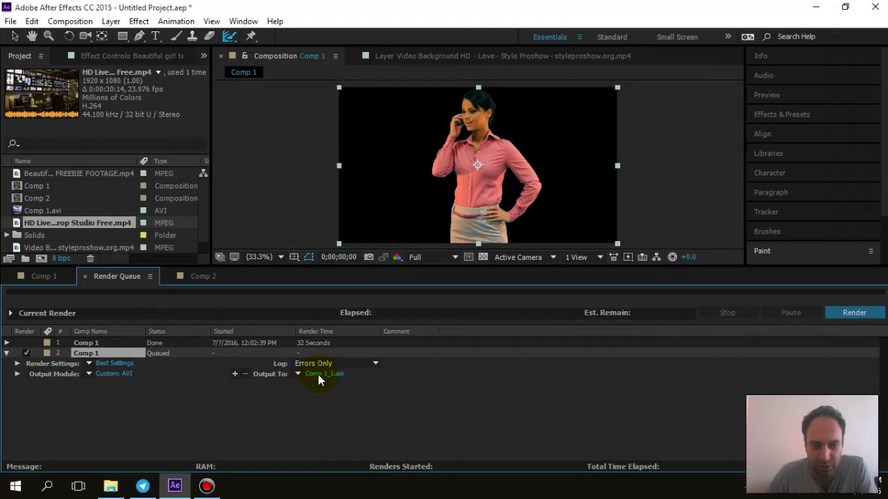
left_click(852, 315)
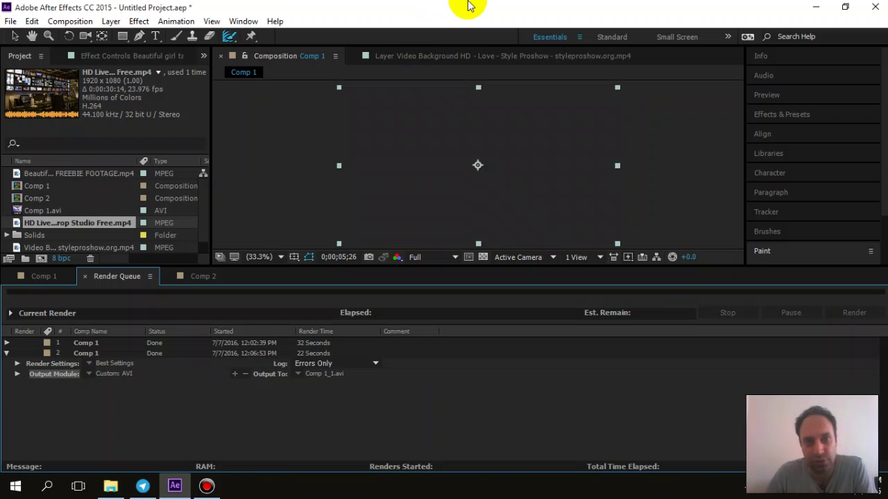
- Import the rendered Comp 1_1.avi from the Desktop into the project
left_click(41, 277)
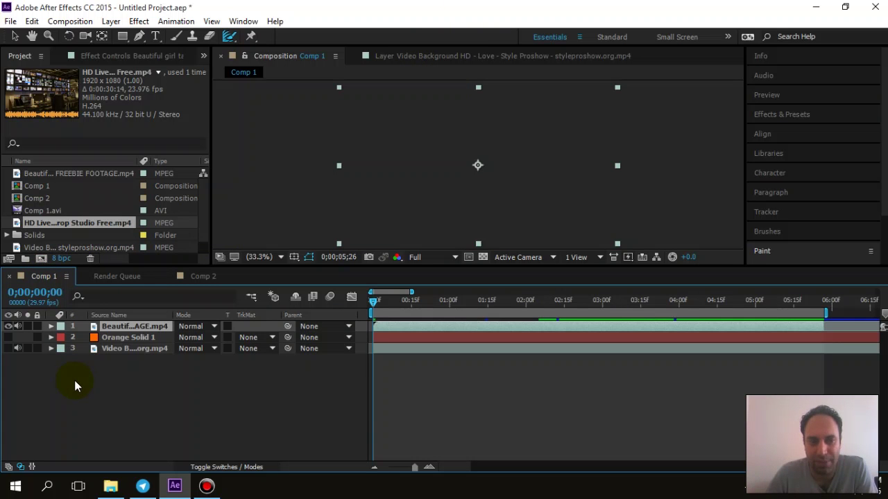
scroll(131, 245, "down", 1)
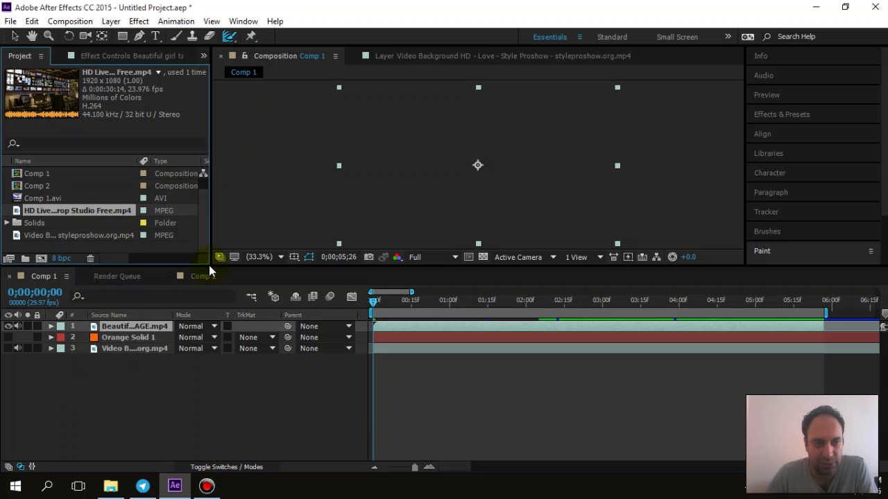
double_click(130, 245)
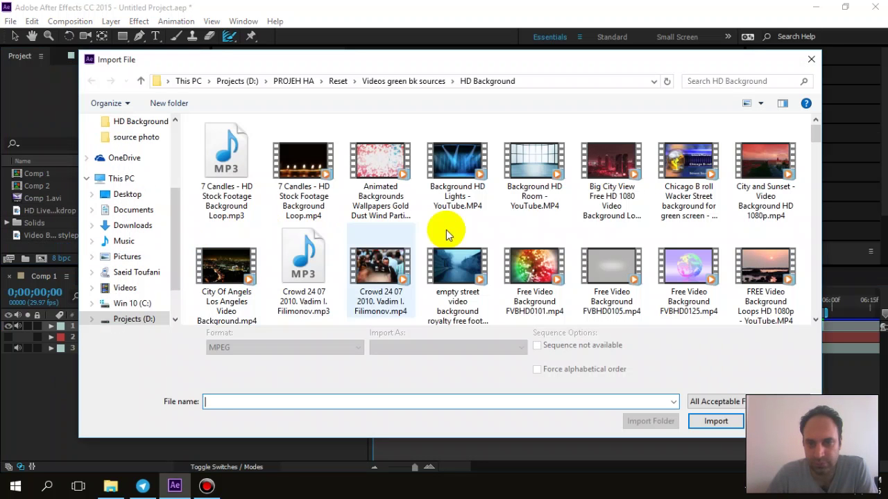
left_click(114, 194)
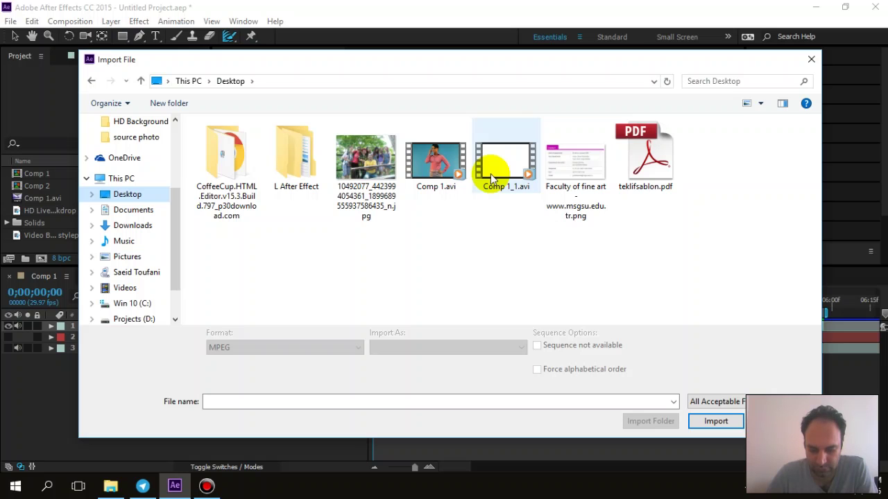
left_click(701, 422)
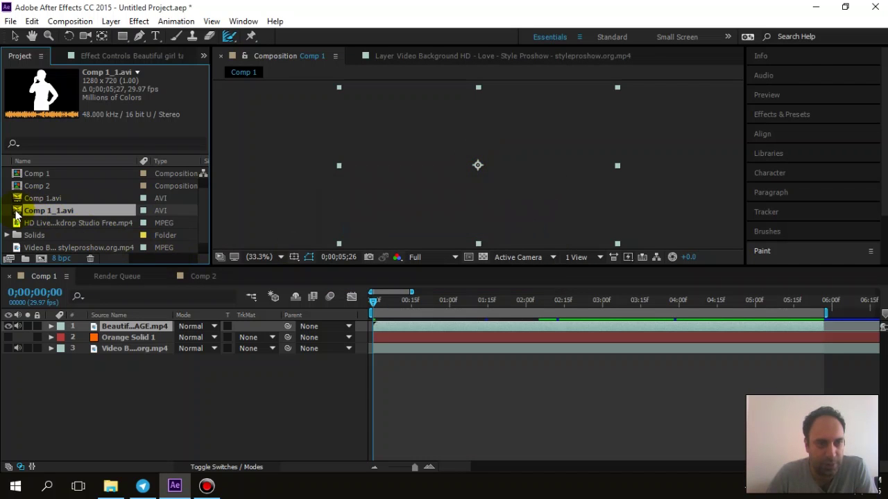
- Open the Comp 1_1.avi footage in an enlarged viewer and play it to inspect the alpha matte
double_click(16, 212)
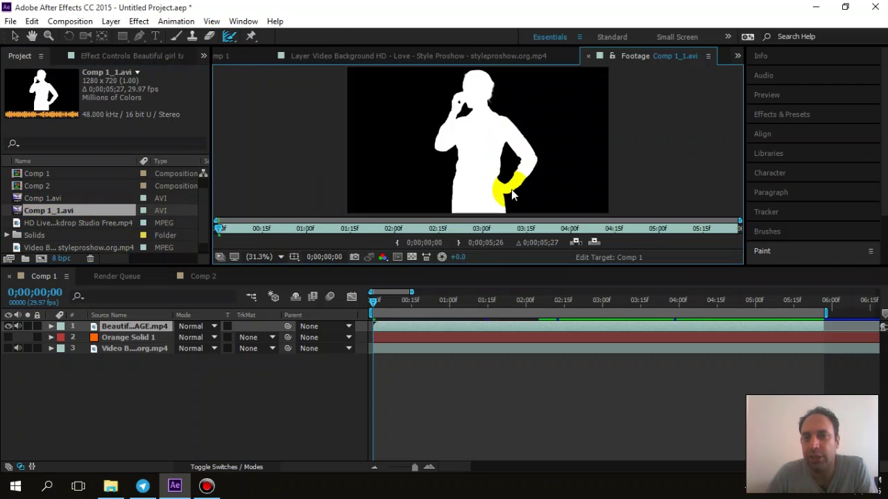
left_click_drag(390, 267, 389, 359)
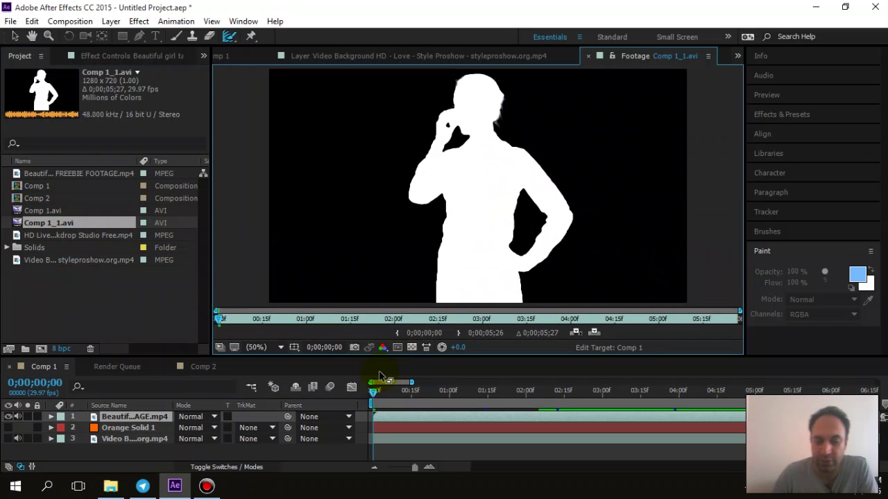
key("space")
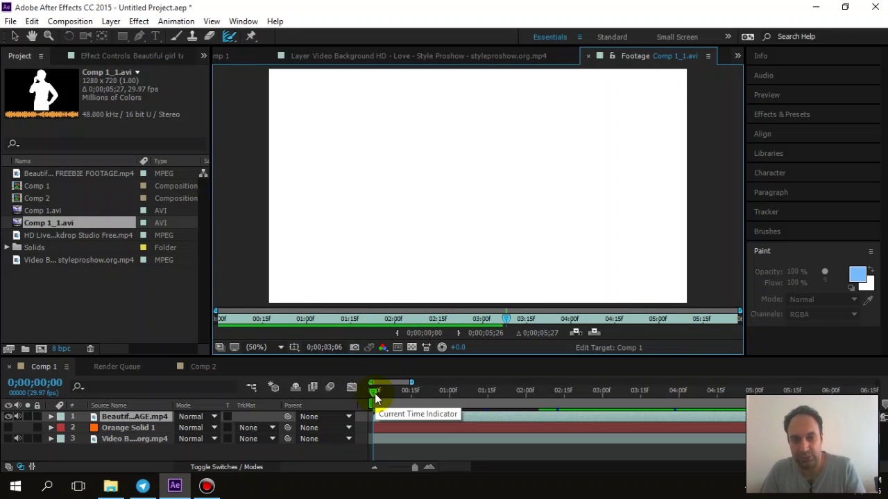
- Play the petals video's layer view briefly, stop it, and return the Comp 1 time indicator to the start
left_click(372, 395)
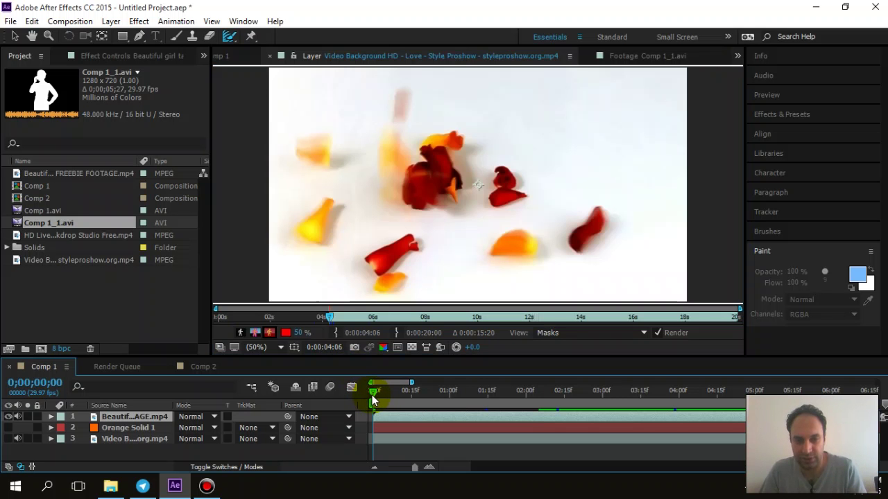
key("space")
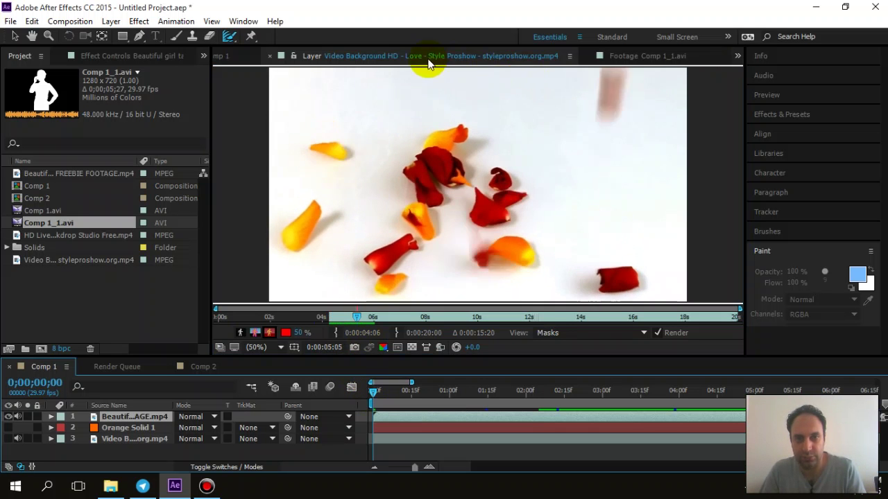
key("space")
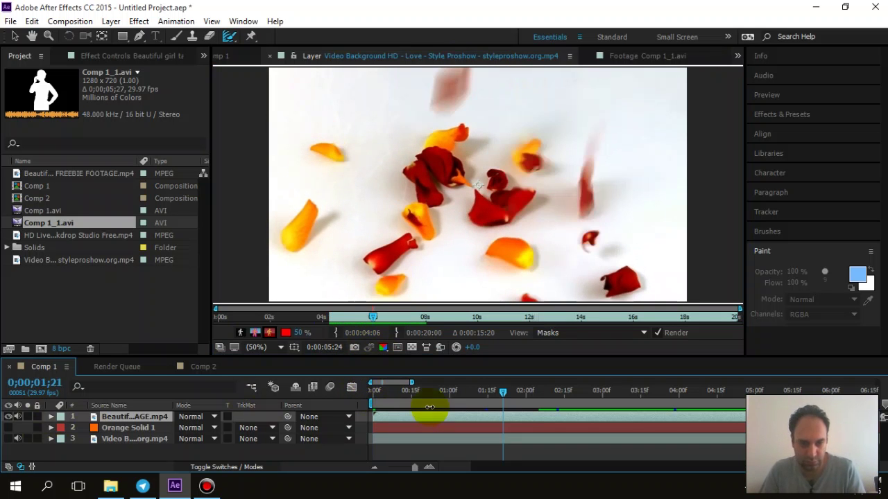
left_click_drag(422, 395, 293, 390)
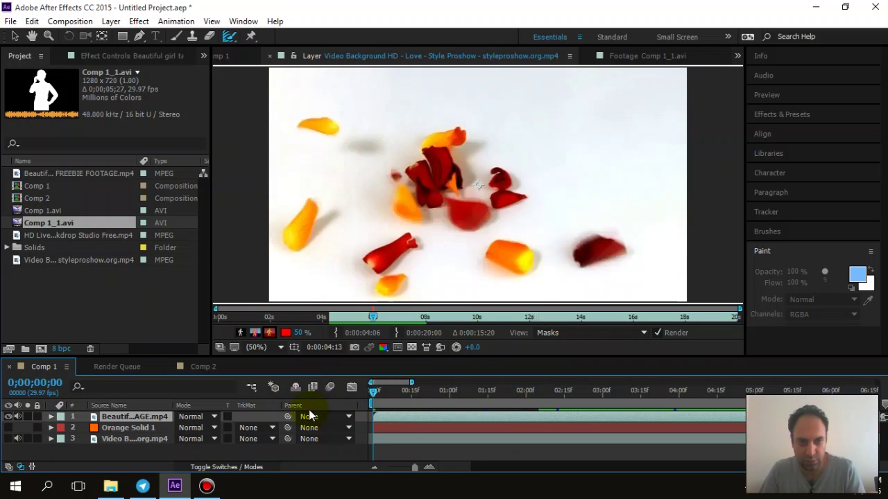
- Show the Comp 1_1.avi matte footage again and bring up the choice between Roto Brush and Refine Edge tools
double_click(128, 224)
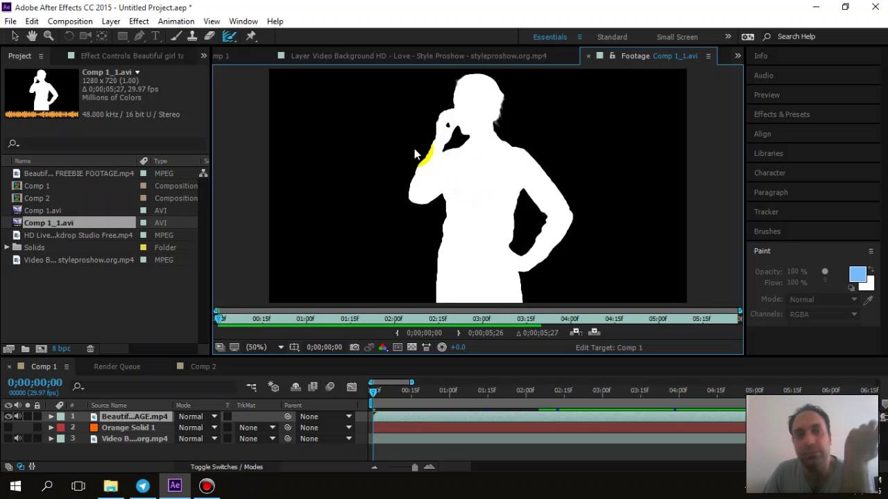
left_click(228, 36)
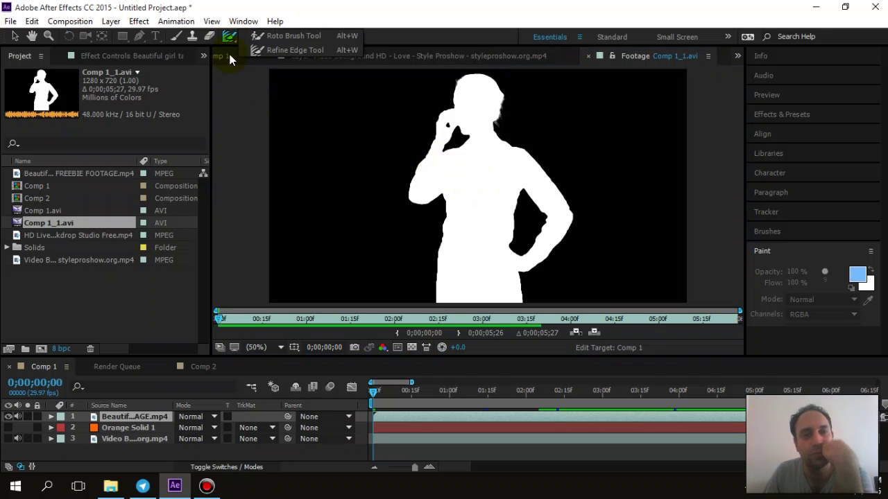